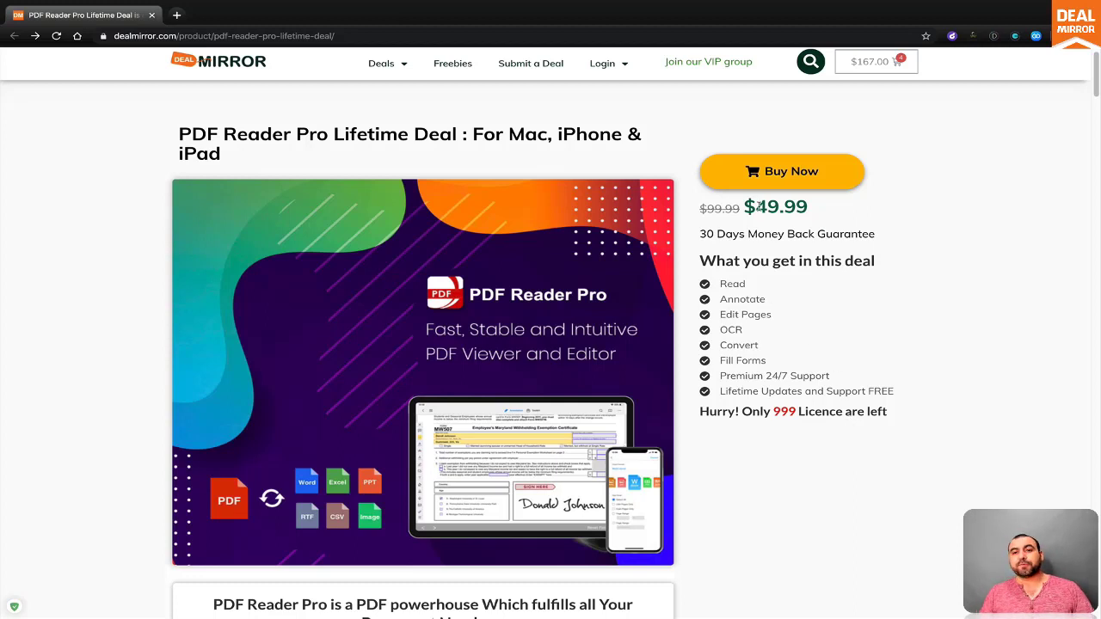
- Select and clear the $49.99 price and the word Read, then show all desktop spaces
{"action": "left_click_drag", "start_coordinate": [757, 206], "coordinate": [818, 210]}
{"action": "left_click", "coordinate": [819, 211]}
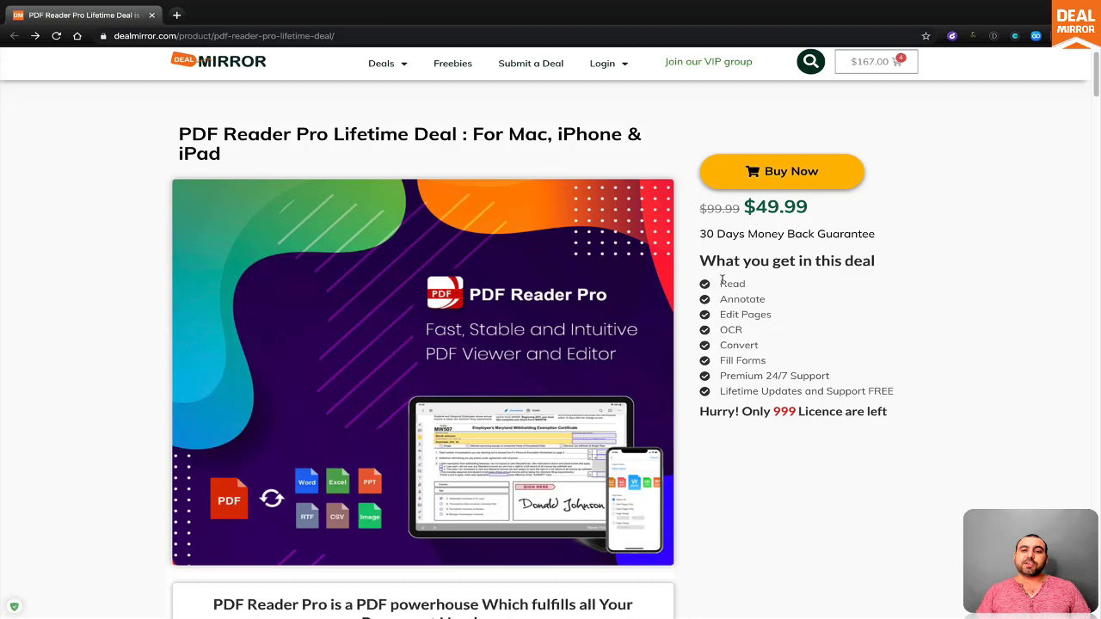
{"action": "left_click_drag", "start_coordinate": [721, 283], "coordinate": [770, 287]}
{"action": "left_click", "coordinate": [771, 305]}
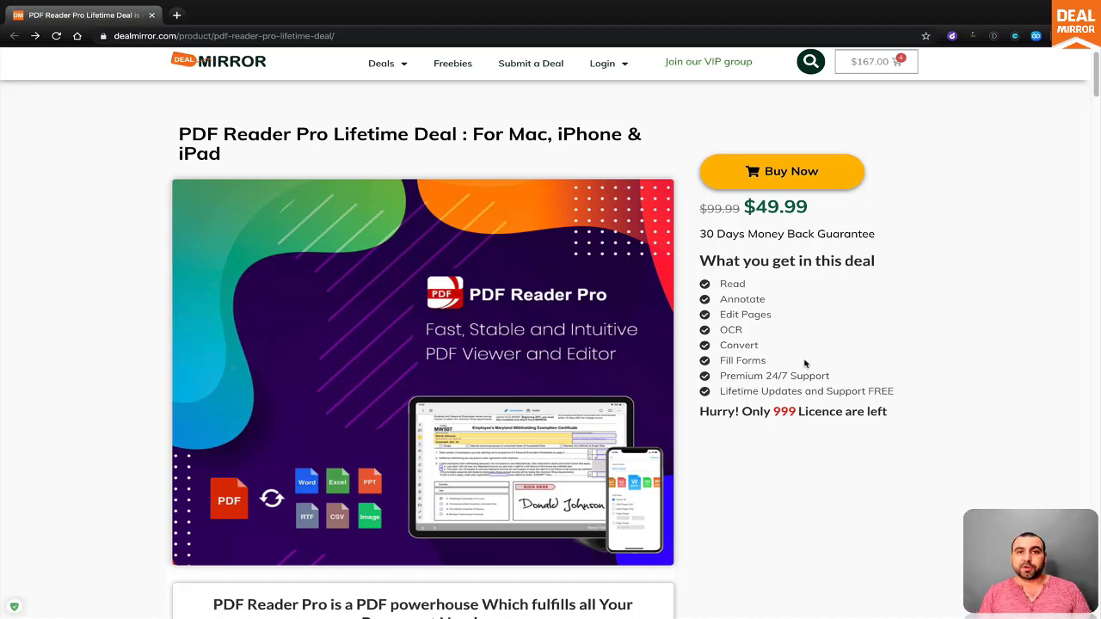
{"action": "key", "text": "ctrl+Up"}
{"action": "left_click", "coordinate": [786, 325]}
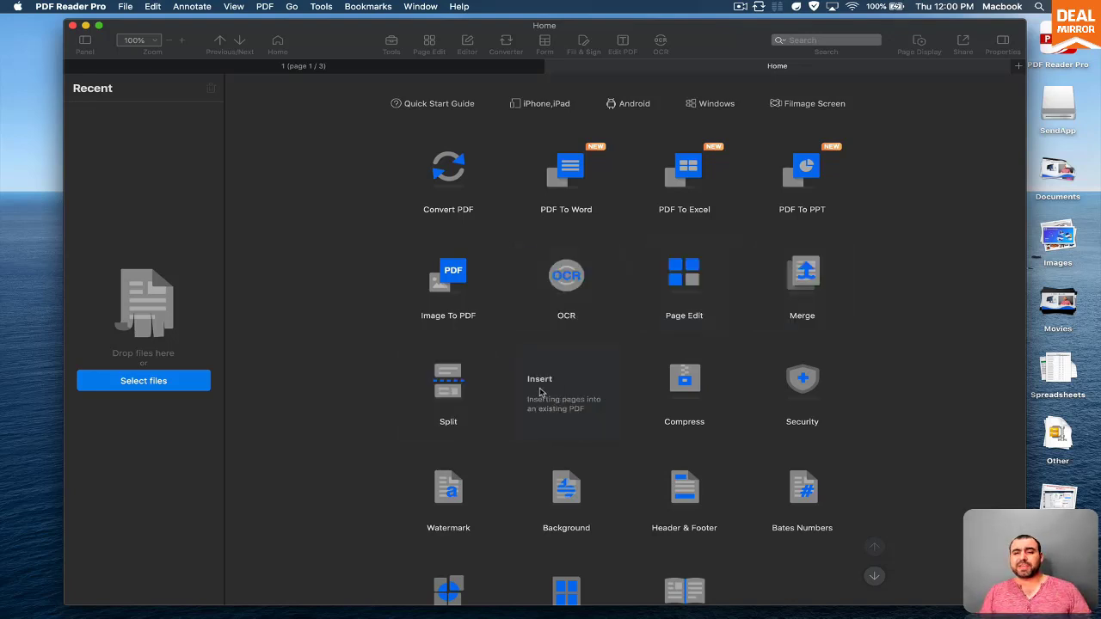
{"action": "scroll", "coordinate": [592, 438], "scroll_direction": "down", "scroll_amount": 2}
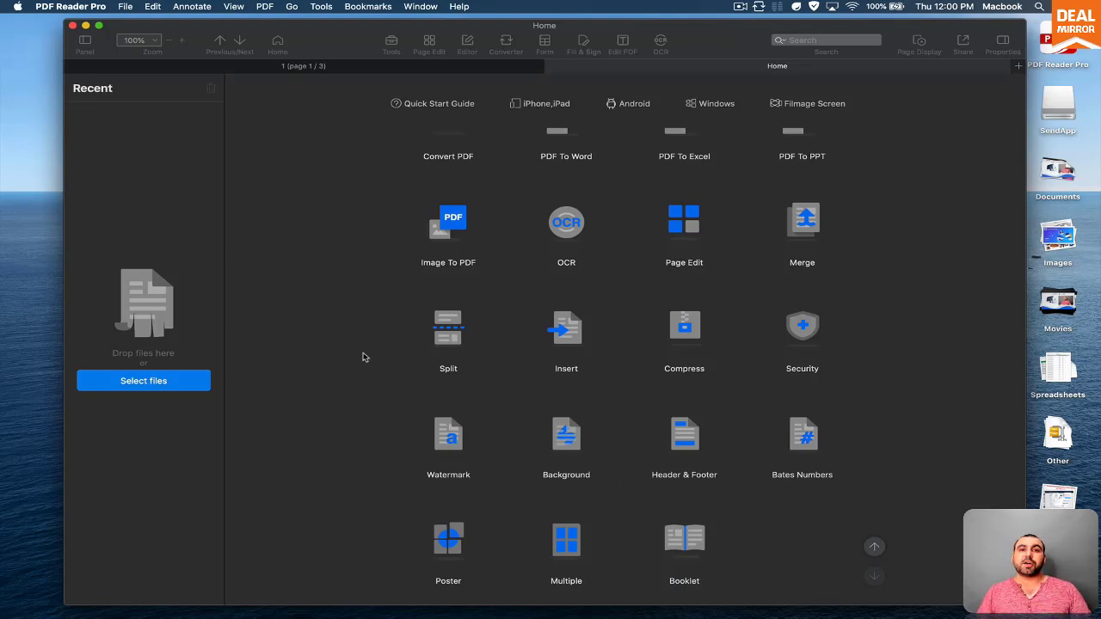
{"action": "left_click", "coordinate": [65, 9]}
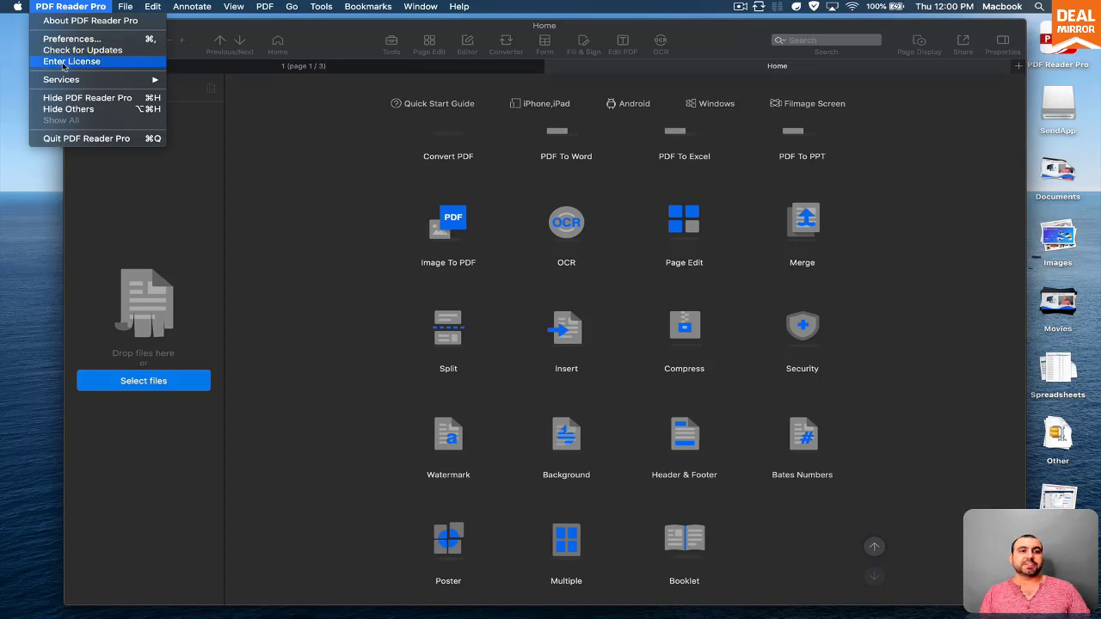
{"action": "left_click", "coordinate": [315, 237]}
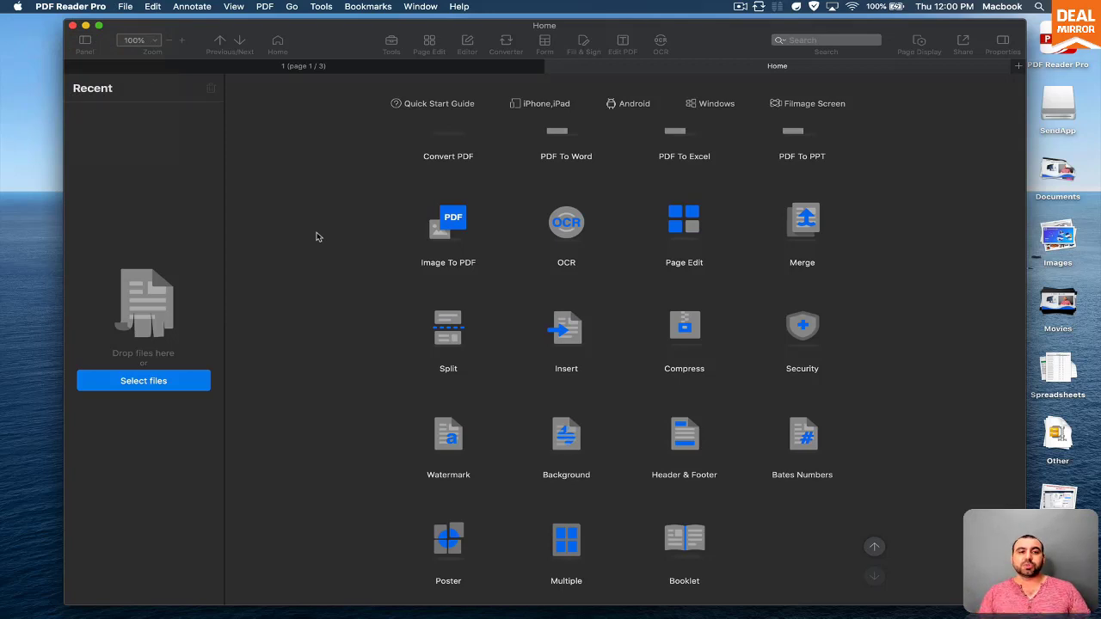
- Open 1.pdf from the Documents folder and return to the top of page 1
{"action": "left_click", "coordinate": [172, 380]}
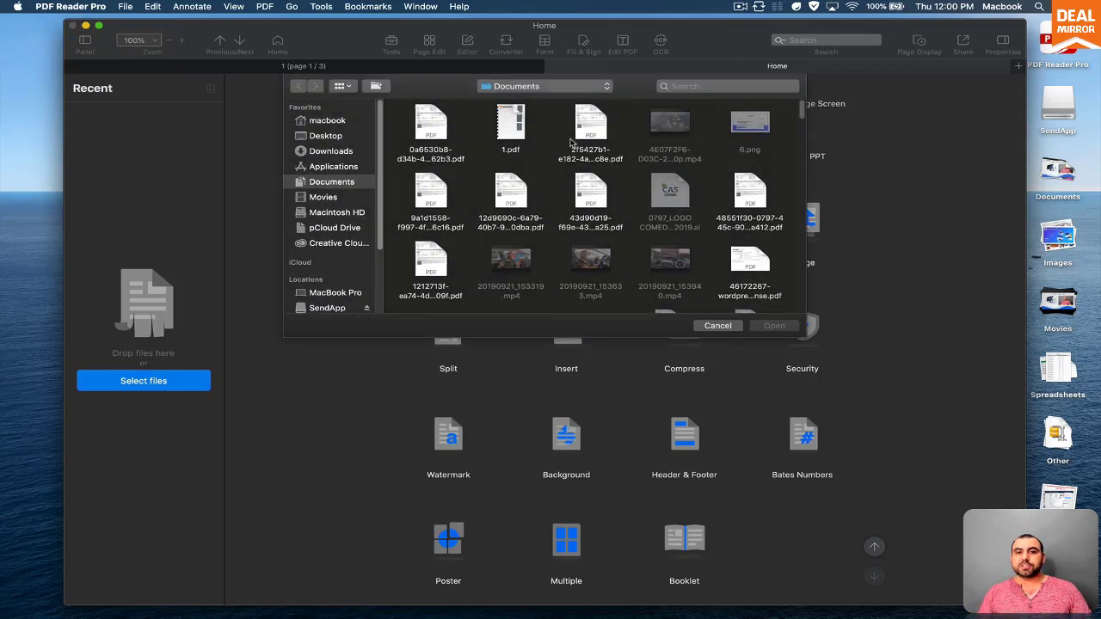
{"action": "double_click", "coordinate": [516, 127]}
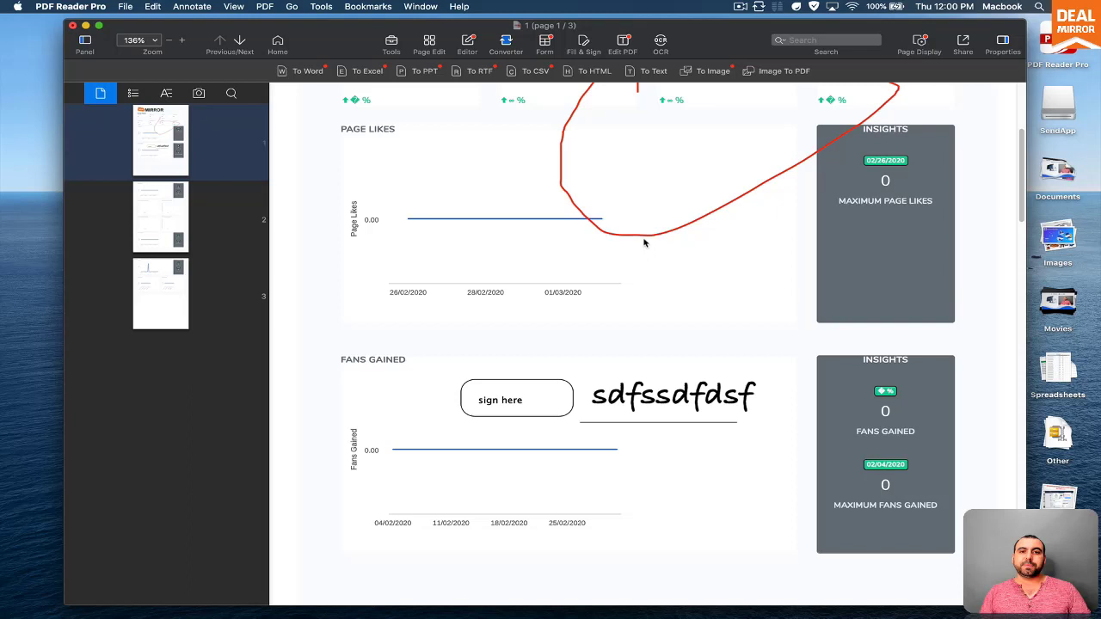
{"action": "scroll", "coordinate": [644, 242], "scroll_direction": "up", "scroll_amount": 5}
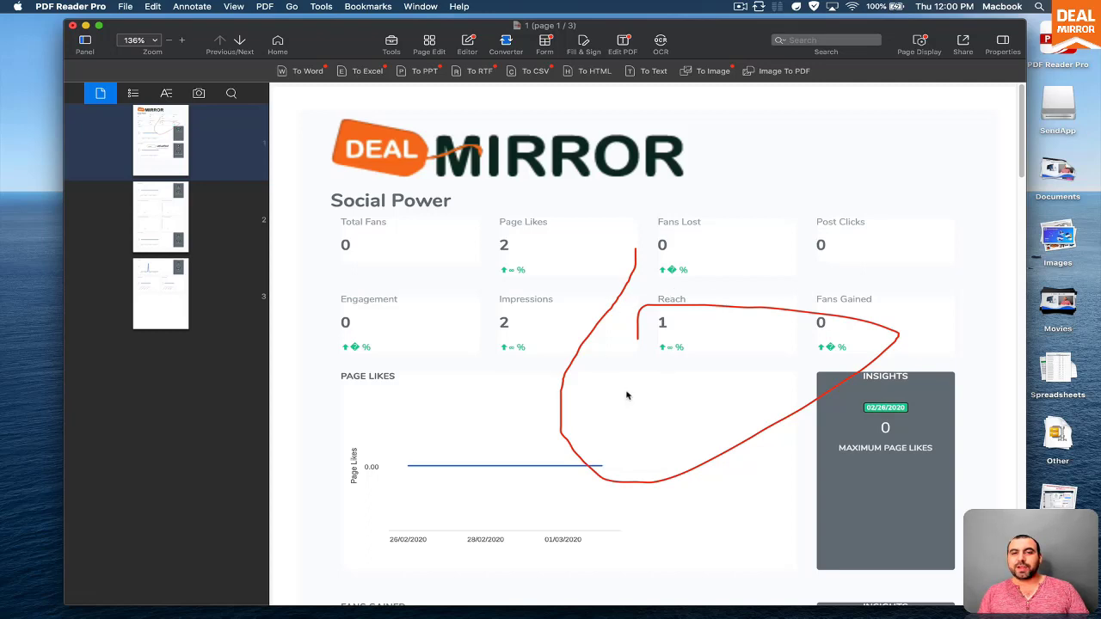
{"action": "scroll", "coordinate": [676, 333], "scroll_direction": "down", "scroll_amount": 2}
{"action": "scroll", "coordinate": [677, 332], "scroll_direction": "down", "scroll_amount": 4}
{"action": "scroll", "coordinate": [677, 333], "scroll_direction": "up", "scroll_amount": 6}
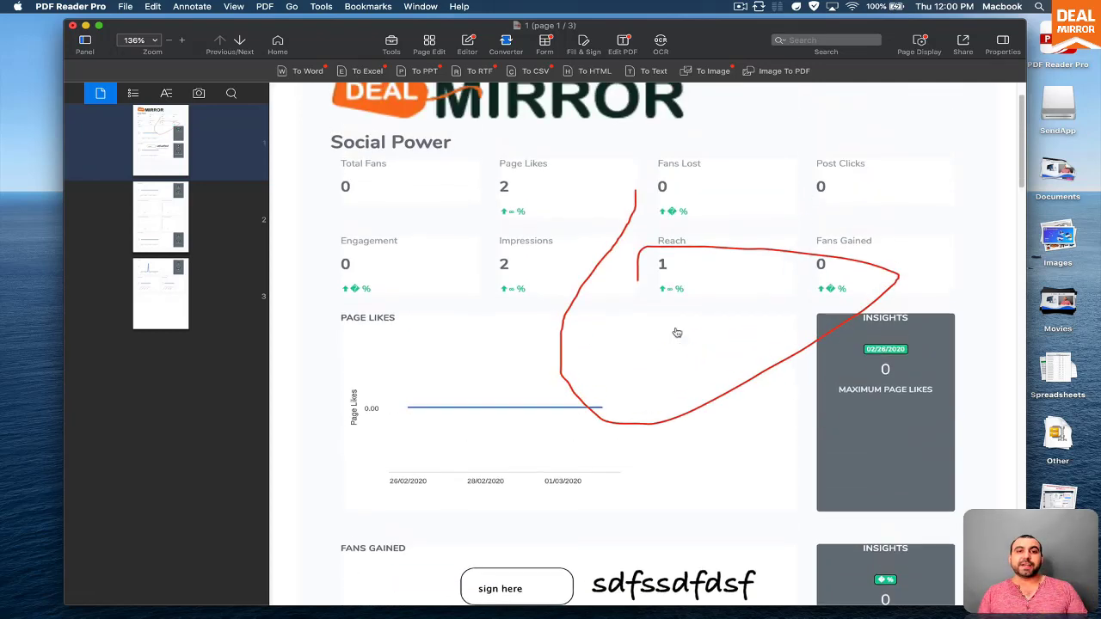
- Draw two blue arrows from the right pointing at the DEAL MIRROR logo
{"action": "left_click", "coordinate": [391, 45]}
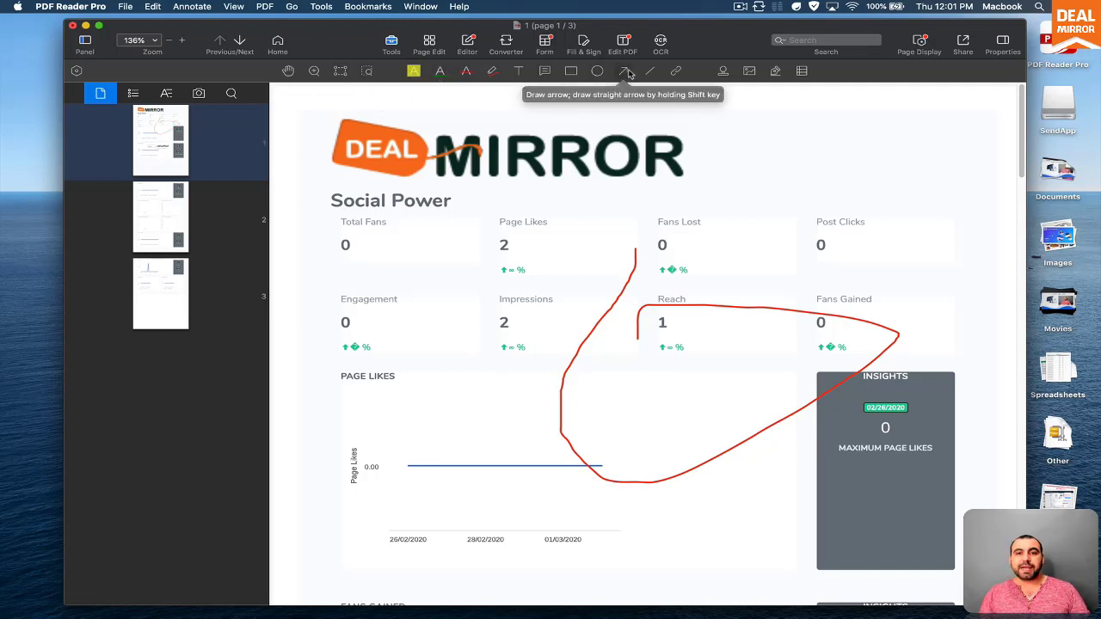
{"action": "left_click", "coordinate": [627, 72]}
{"action": "left_click_drag", "start_coordinate": [784, 155], "coordinate": [605, 148]}
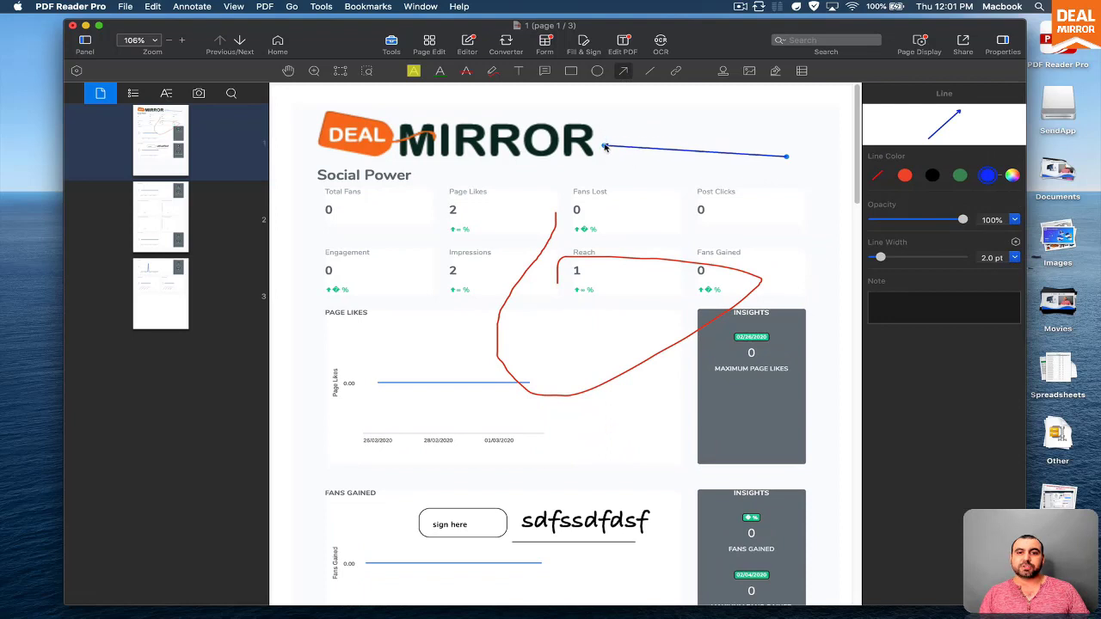
{"action": "left_click", "coordinate": [711, 221]}
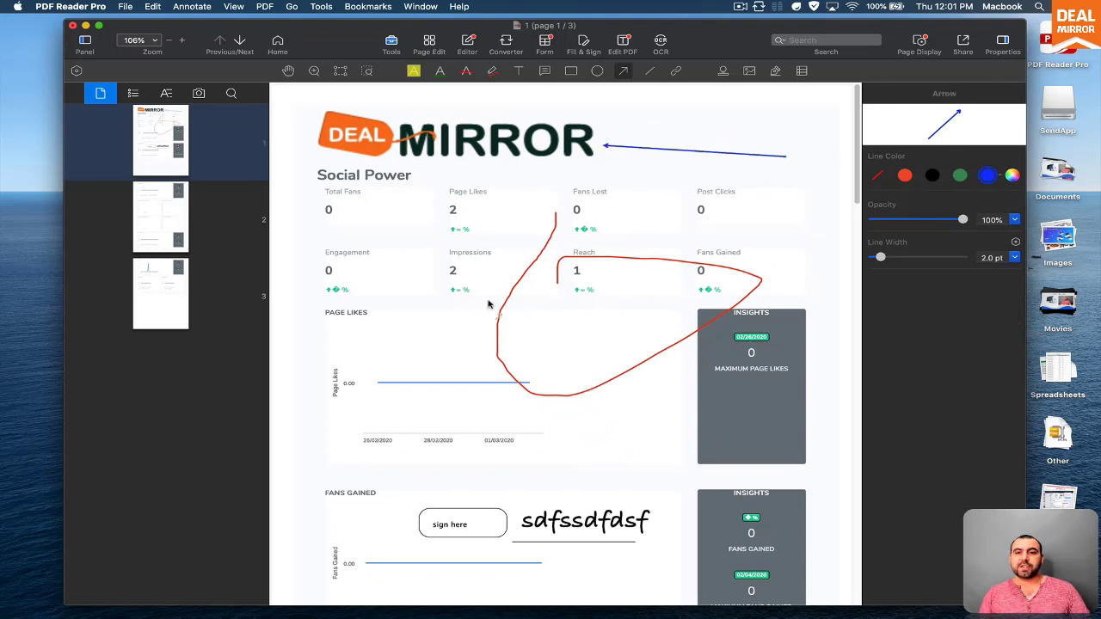
{"action": "mouse_move", "coordinate": [769, 108]}
{"action": "left_mouse_down"}
{"action": "mouse_move", "coordinate": [607, 108]}
{"action": "mouse_move", "coordinate": [604, 127]}
{"action": "left_mouse_up"}
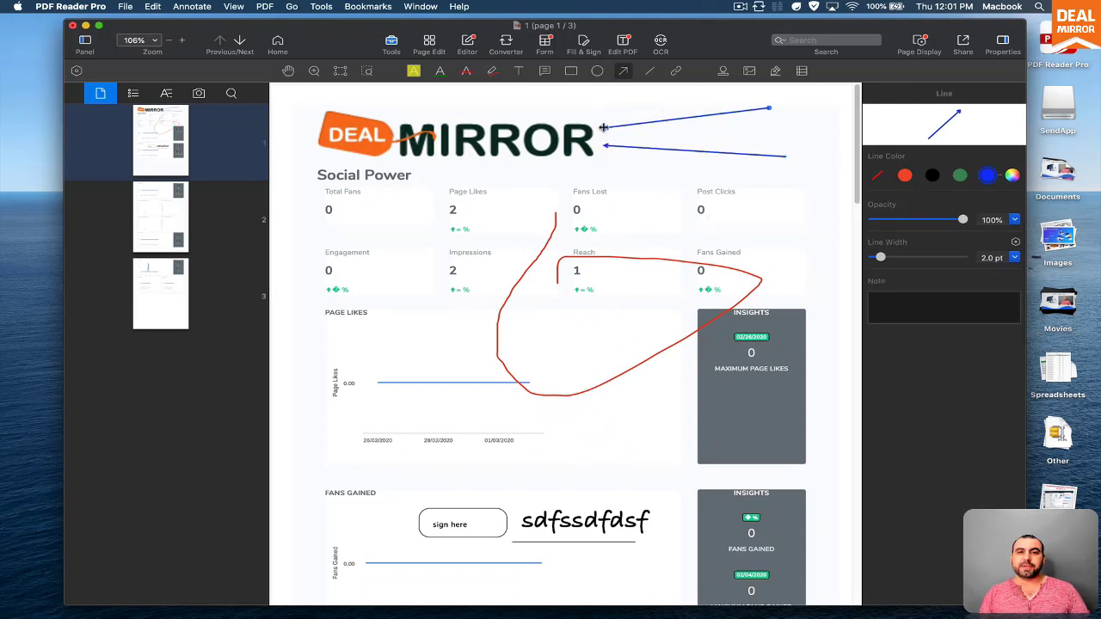
- Draw a rectangle, make its outline red, and fit it around the Engagement 0 cell
{"action": "left_click", "coordinate": [545, 70]}
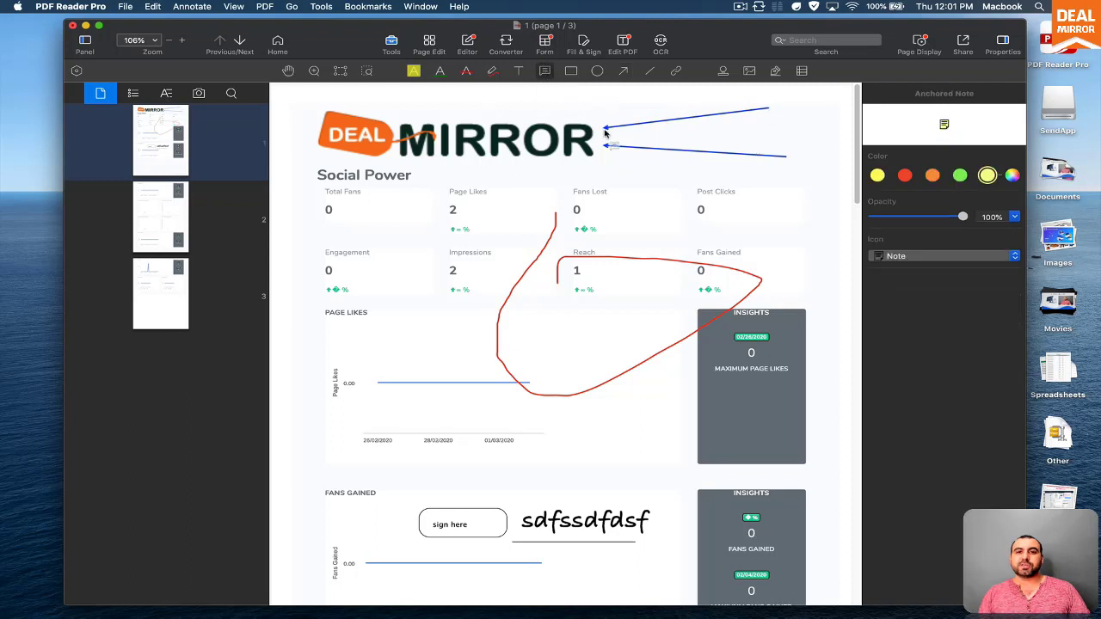
{"action": "left_click", "coordinate": [570, 70]}
{"action": "mouse_move", "coordinate": [321, 211]}
{"action": "left_mouse_down"}
{"action": "mouse_move", "coordinate": [433, 295]}
{"action": "mouse_move", "coordinate": [402, 303]}
{"action": "left_mouse_up"}
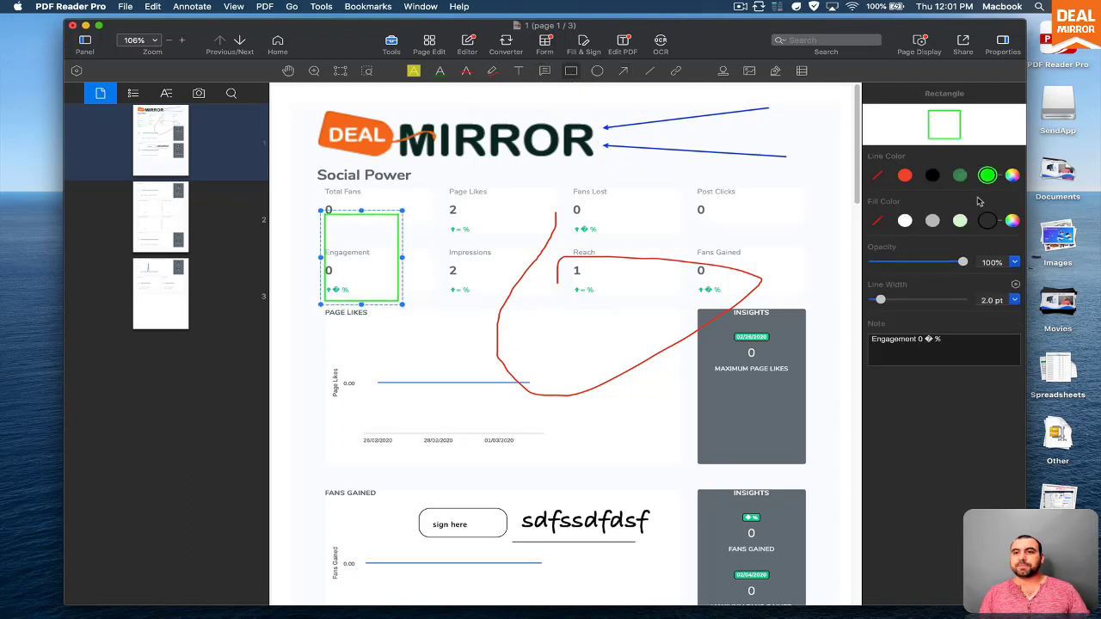
{"action": "left_click", "coordinate": [907, 176]}
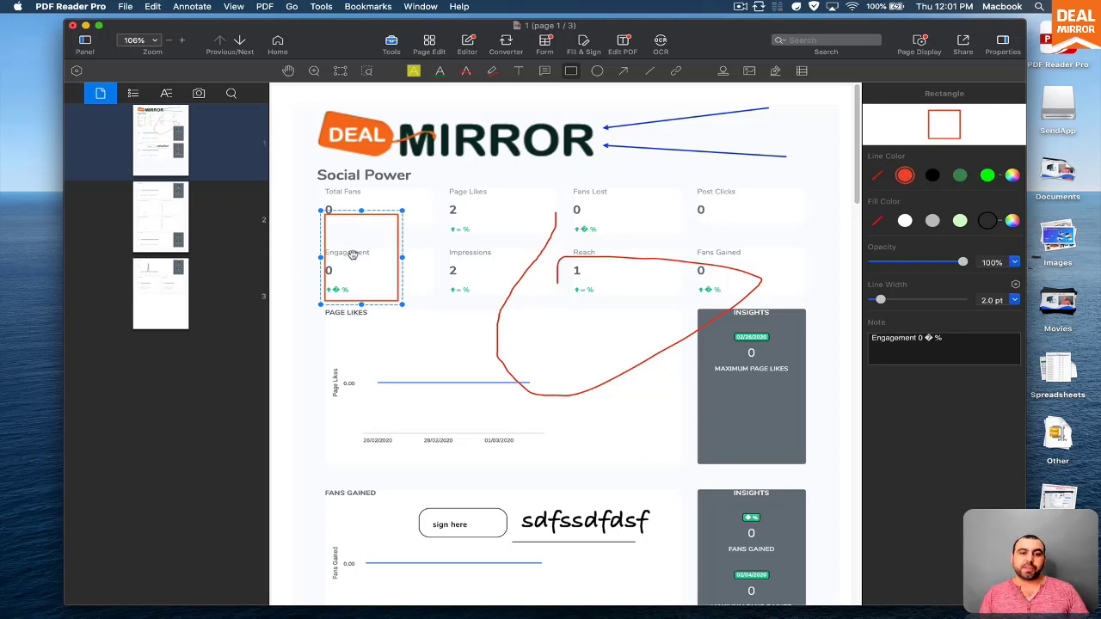
{"action": "left_click_drag", "start_coordinate": [352, 255], "coordinate": [342, 276]}
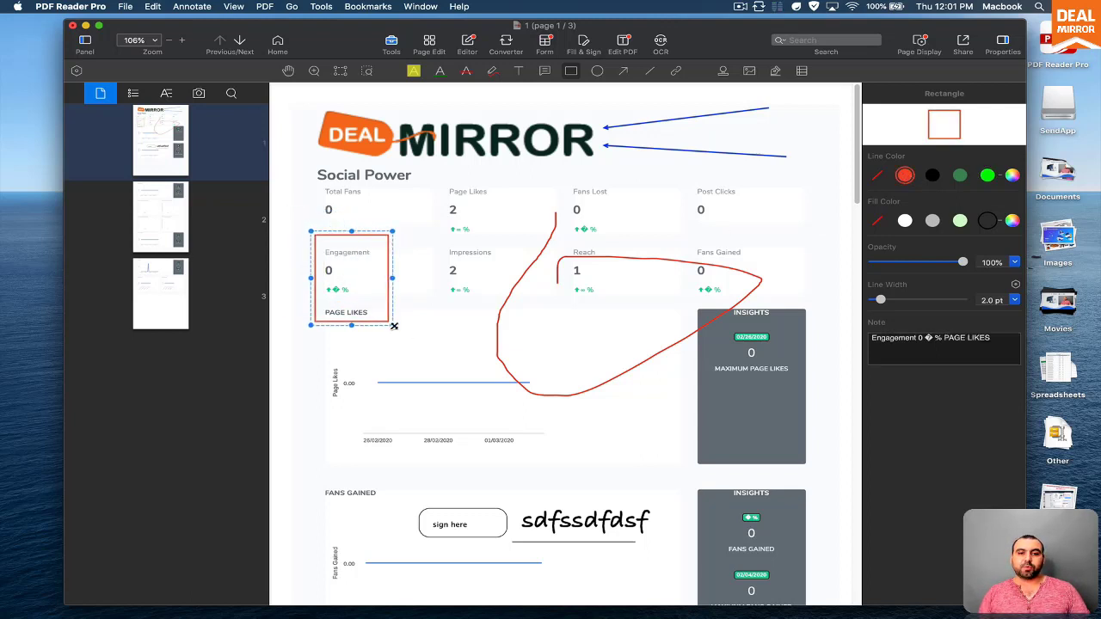
{"action": "left_click_drag", "start_coordinate": [394, 326], "coordinate": [394, 285]}
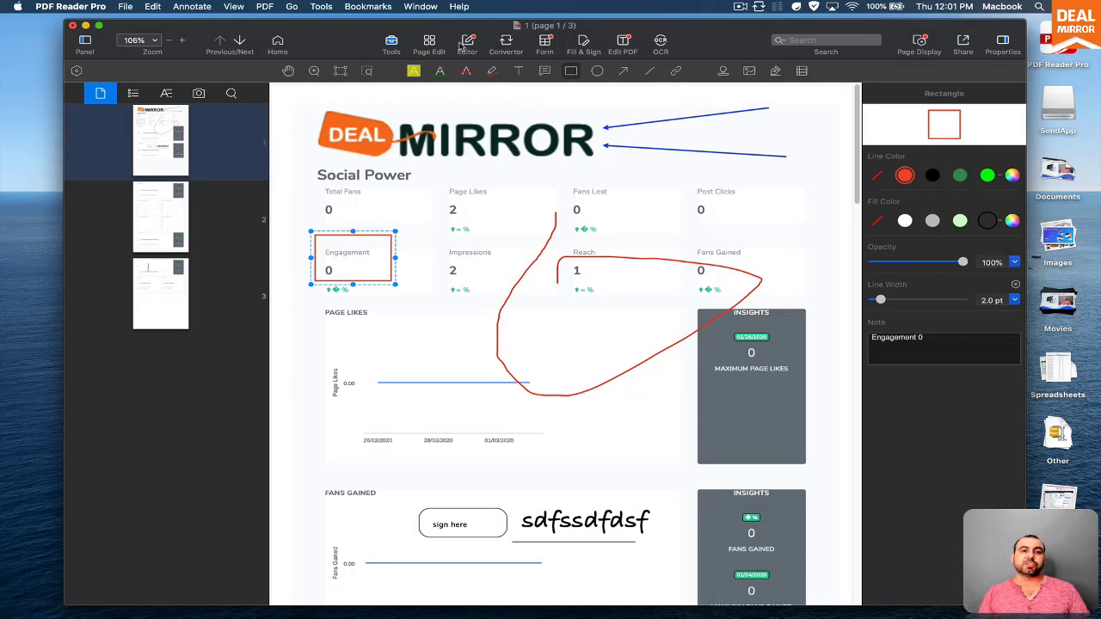
- In the page thumbnails, delete page 2 with confirmation, leaving the Insert options unused
{"action": "left_click", "coordinate": [430, 43]}
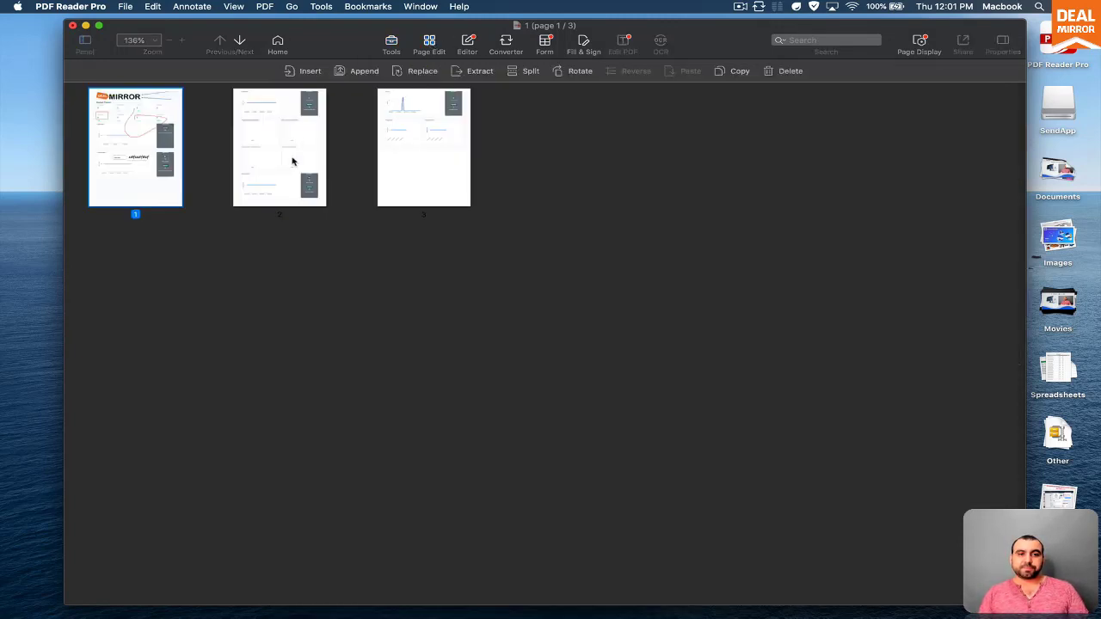
{"action": "left_click", "coordinate": [278, 122]}
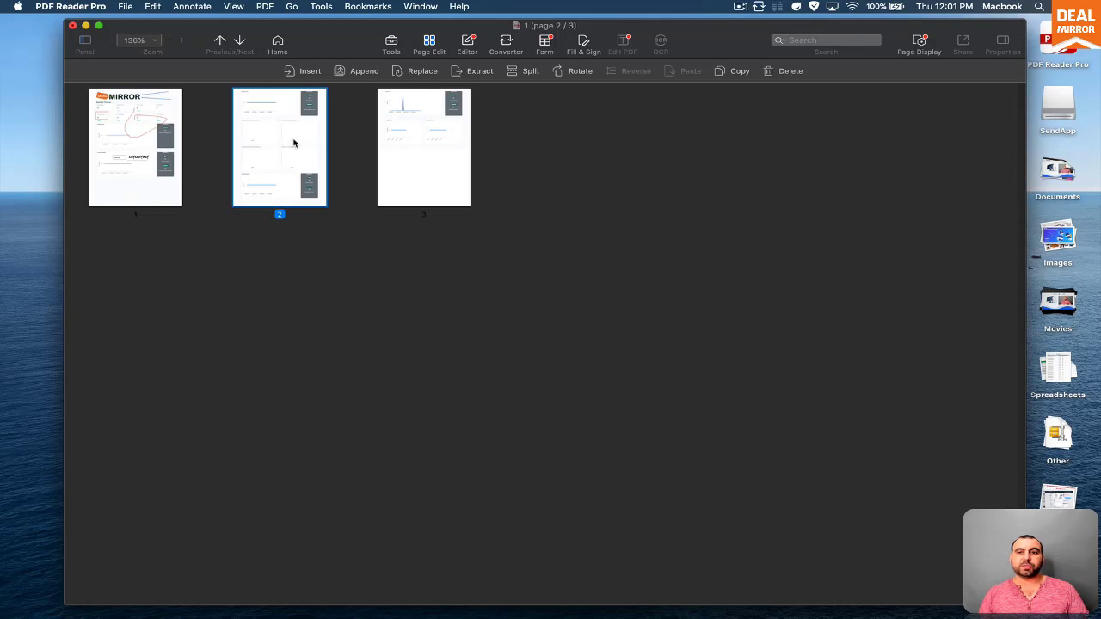
{"action": "left_click", "coordinate": [310, 72]}
{"action": "left_click", "coordinate": [573, 260]}
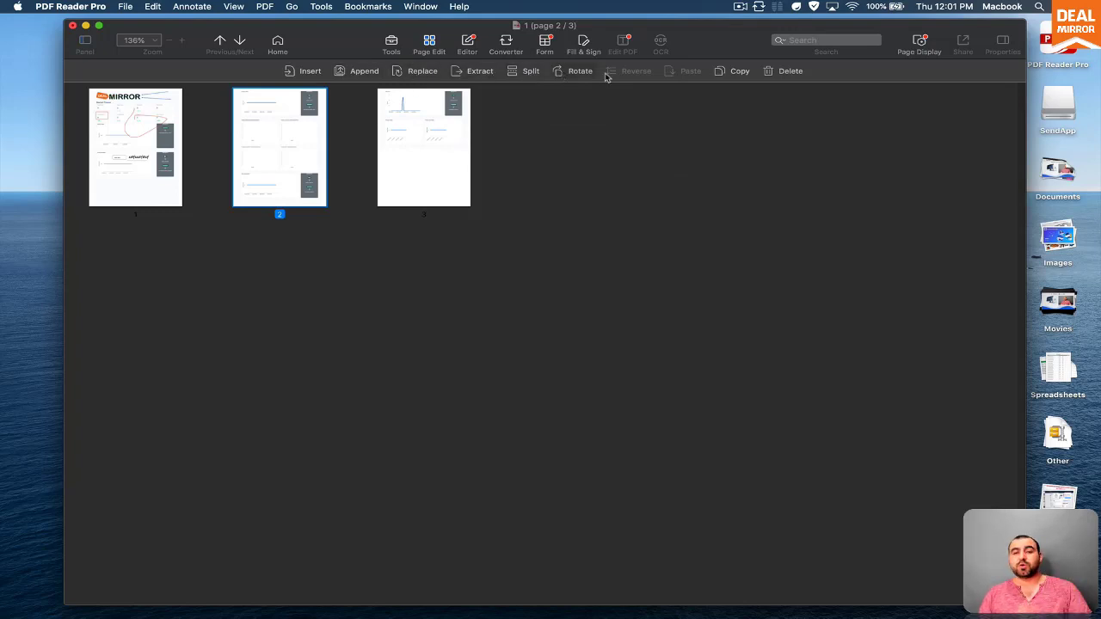
{"action": "left_click", "coordinate": [780, 74]}
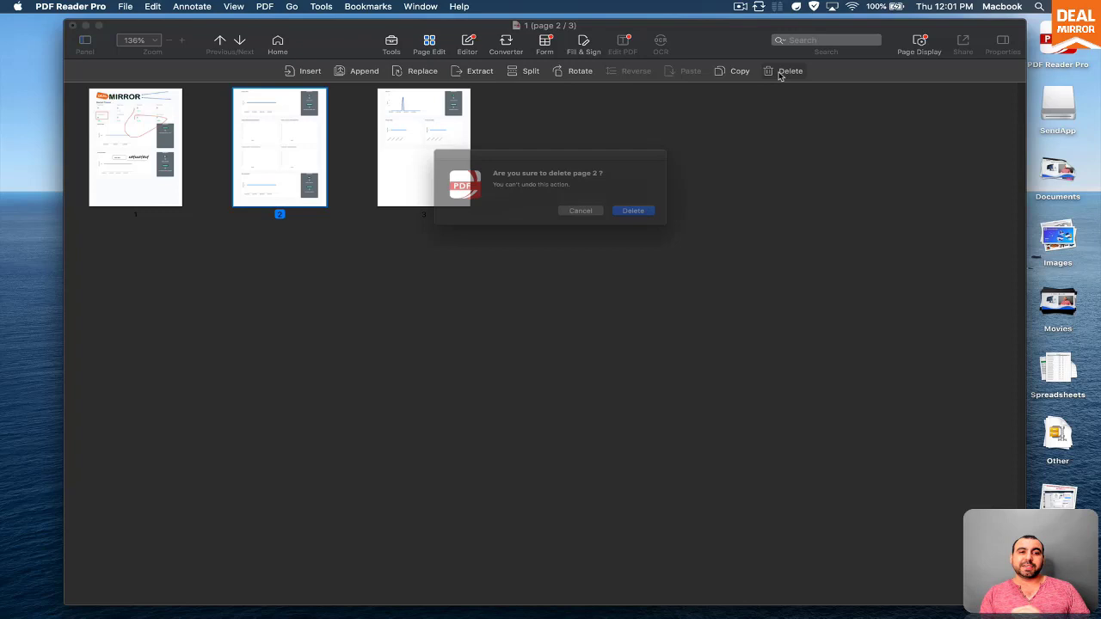
{"action": "left_click", "coordinate": [643, 216]}
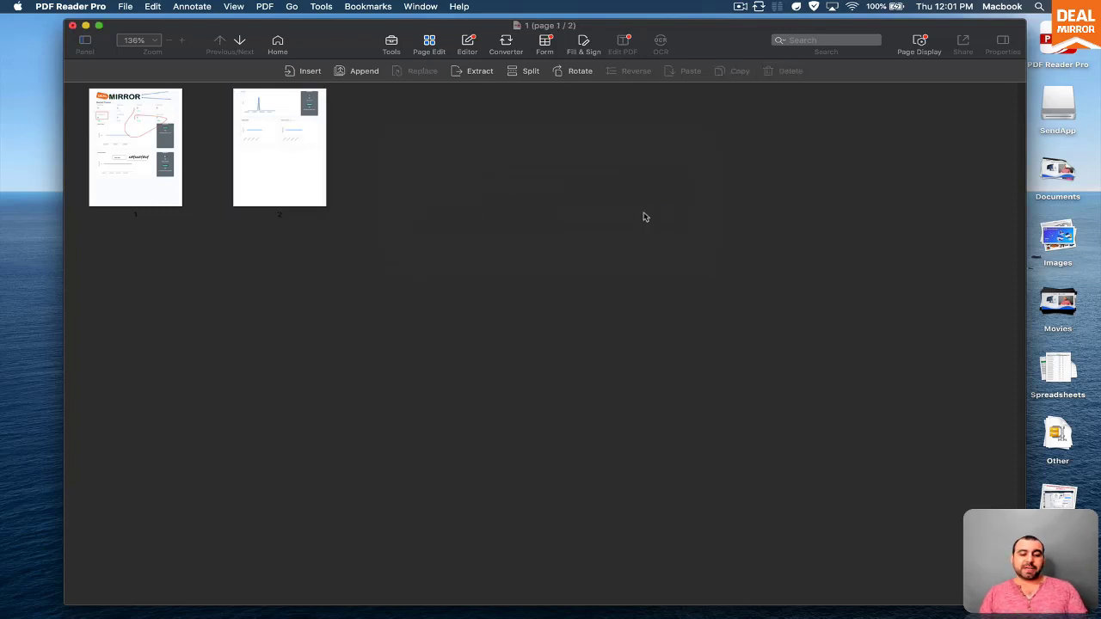
{"action": "left_click", "coordinate": [311, 71]}
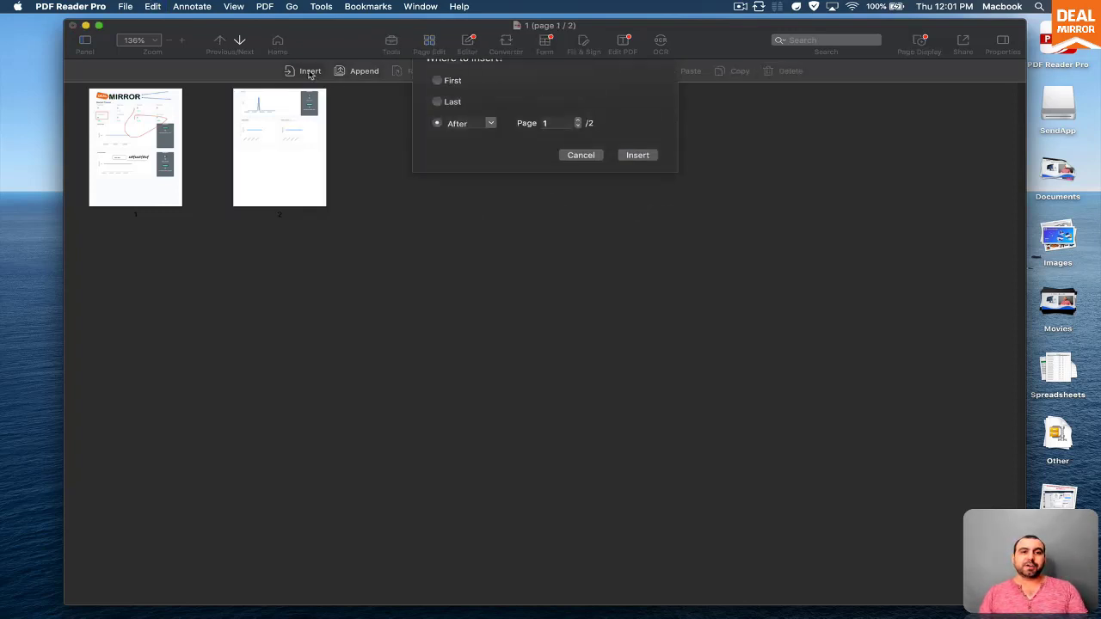
{"action": "key", "text": "Escape"}
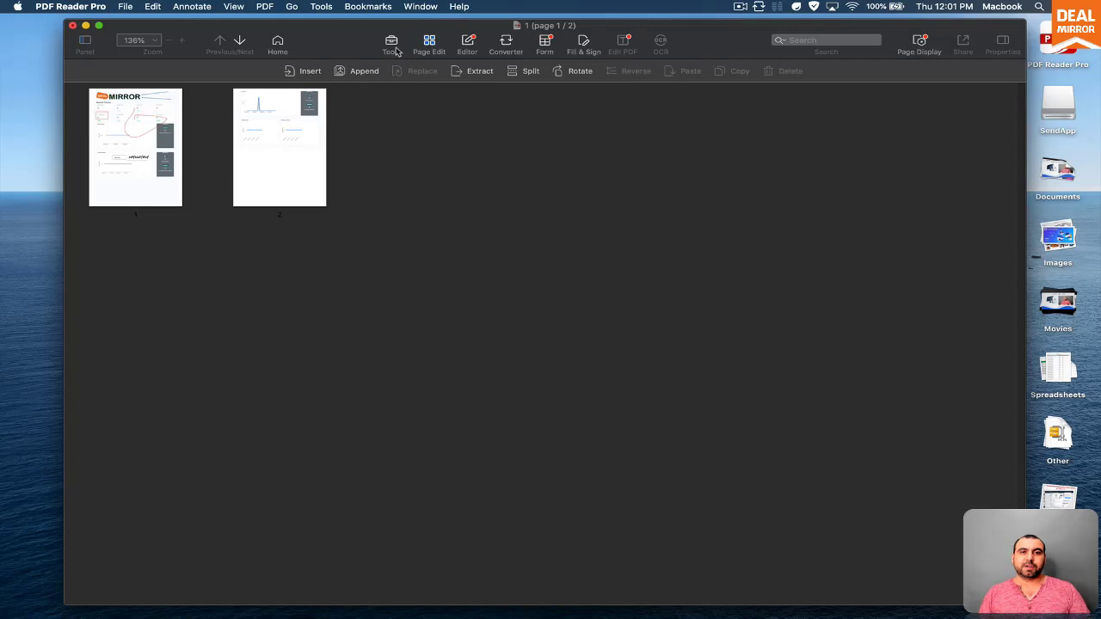
- Look through the editing and security options, then show the conversion formats like To Word and To Excel
{"action": "left_click", "coordinate": [393, 47]}
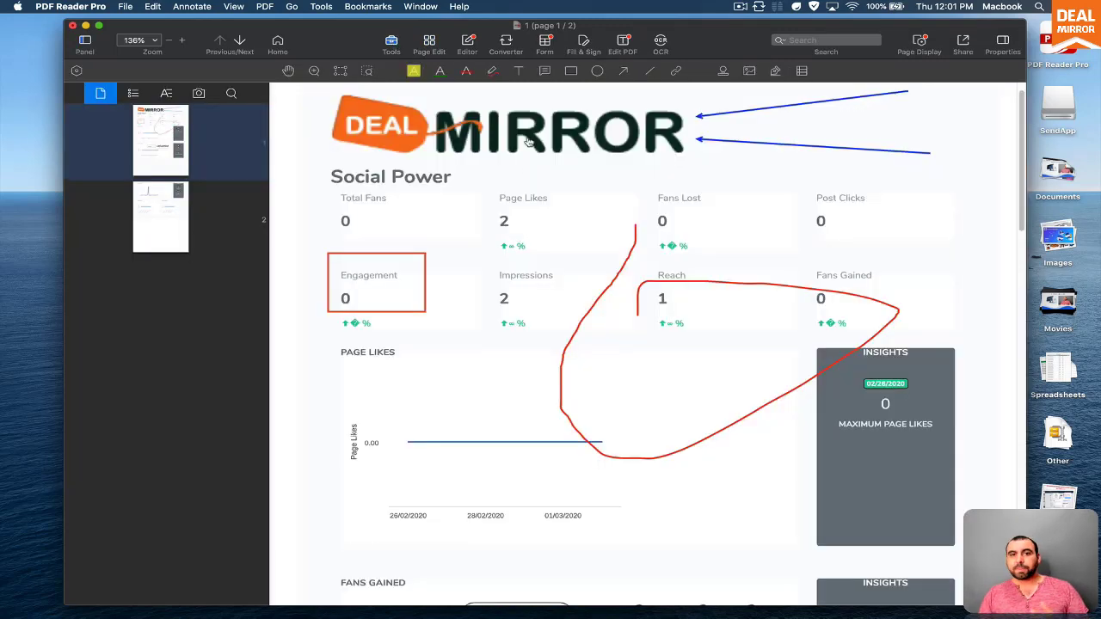
{"action": "left_click", "coordinate": [429, 43]}
{"action": "left_click", "coordinate": [468, 43]}
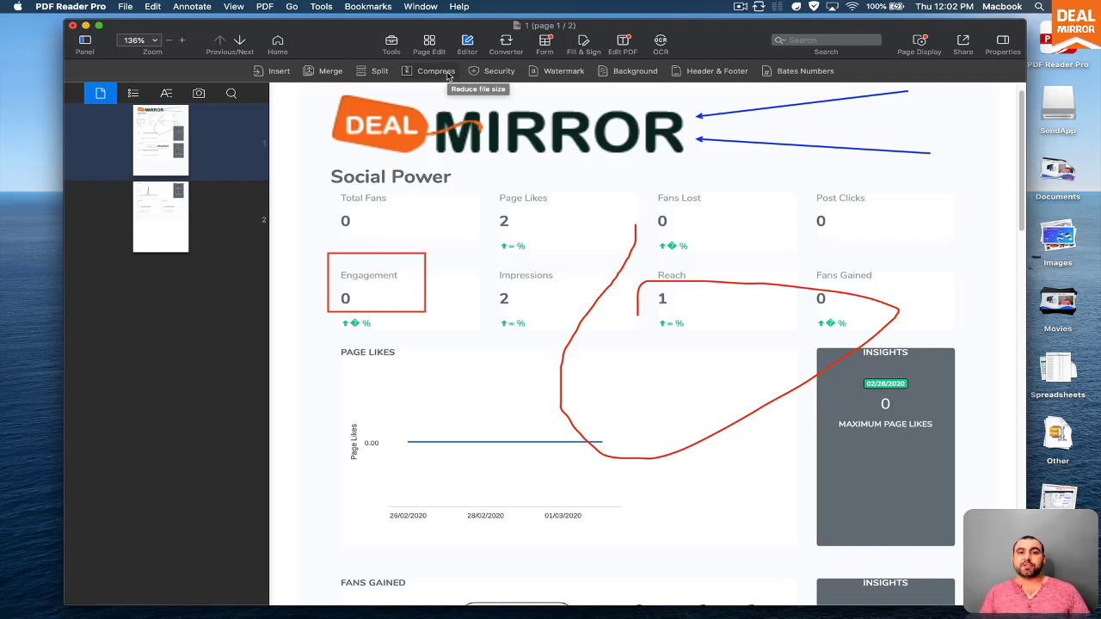
{"action": "left_click", "coordinate": [499, 72]}
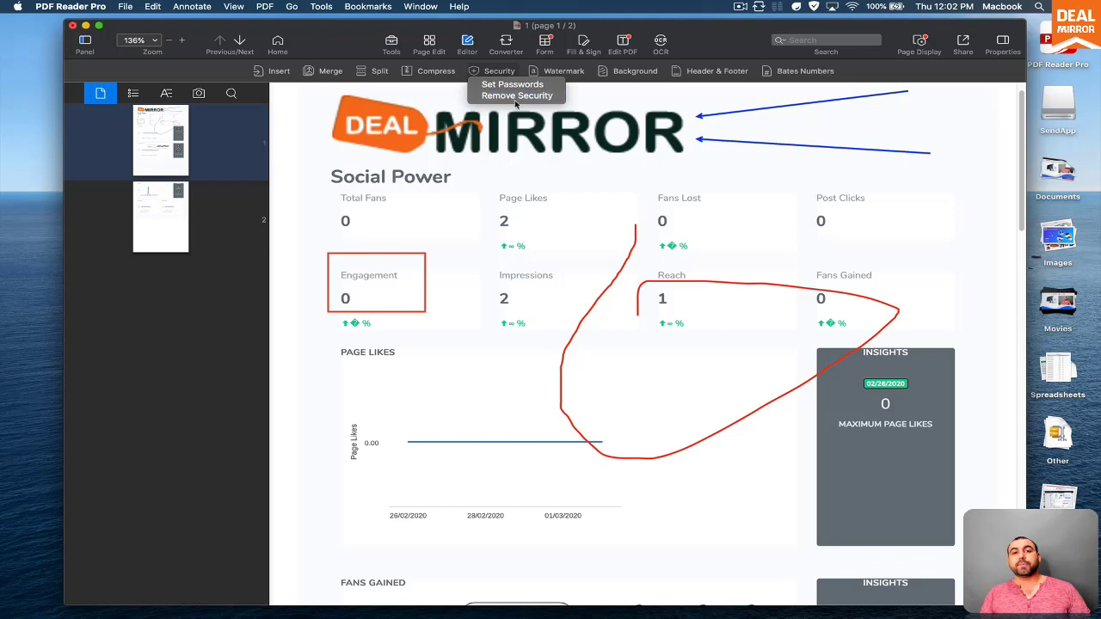
{"action": "left_click", "coordinate": [595, 229]}
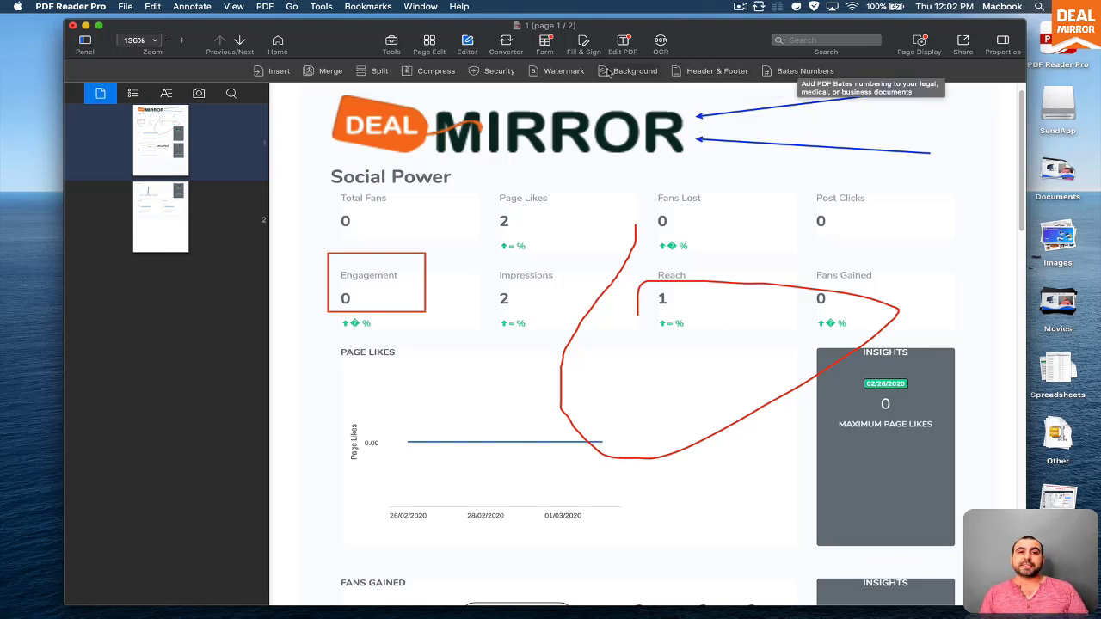
{"action": "left_click", "coordinate": [515, 49]}
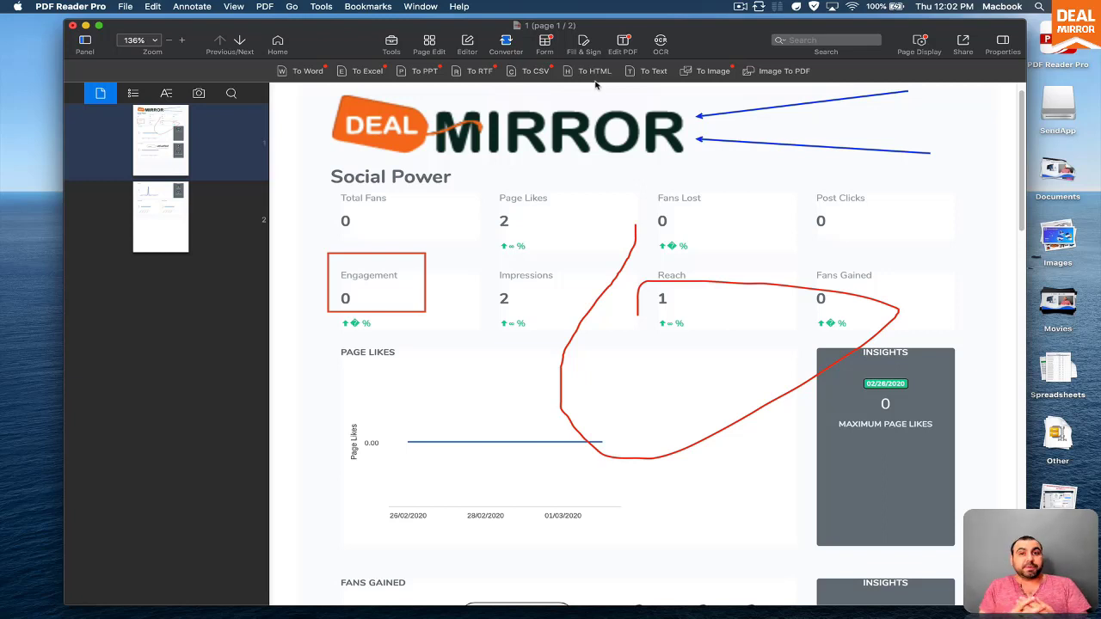
- Place a radio button in the Page Likes section
{"action": "left_click", "coordinate": [548, 42]}
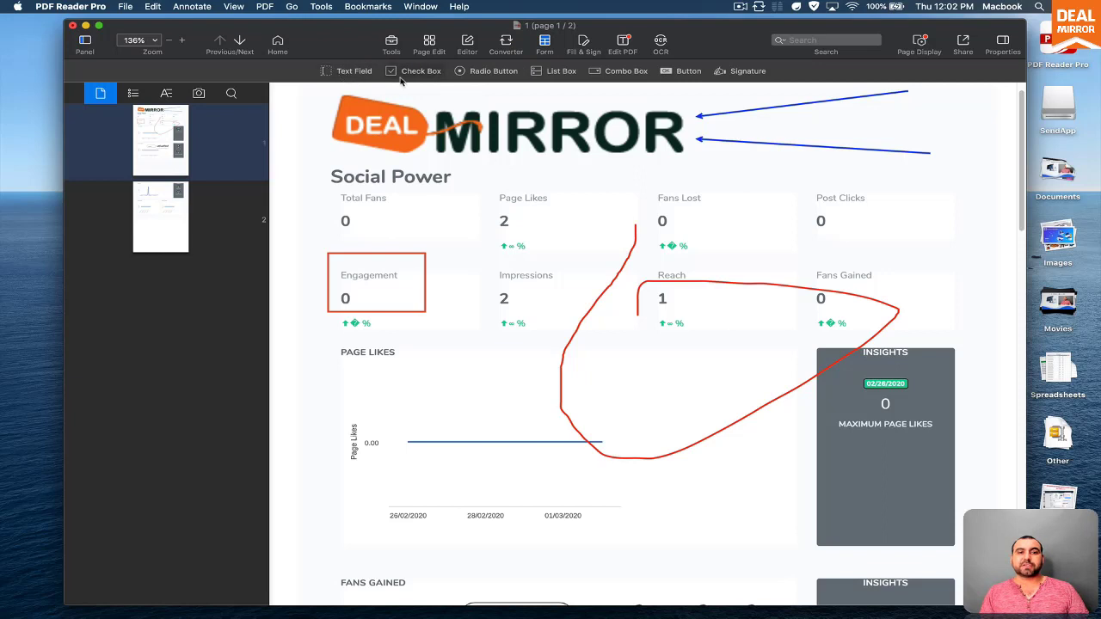
{"action": "left_click", "coordinate": [470, 73]}
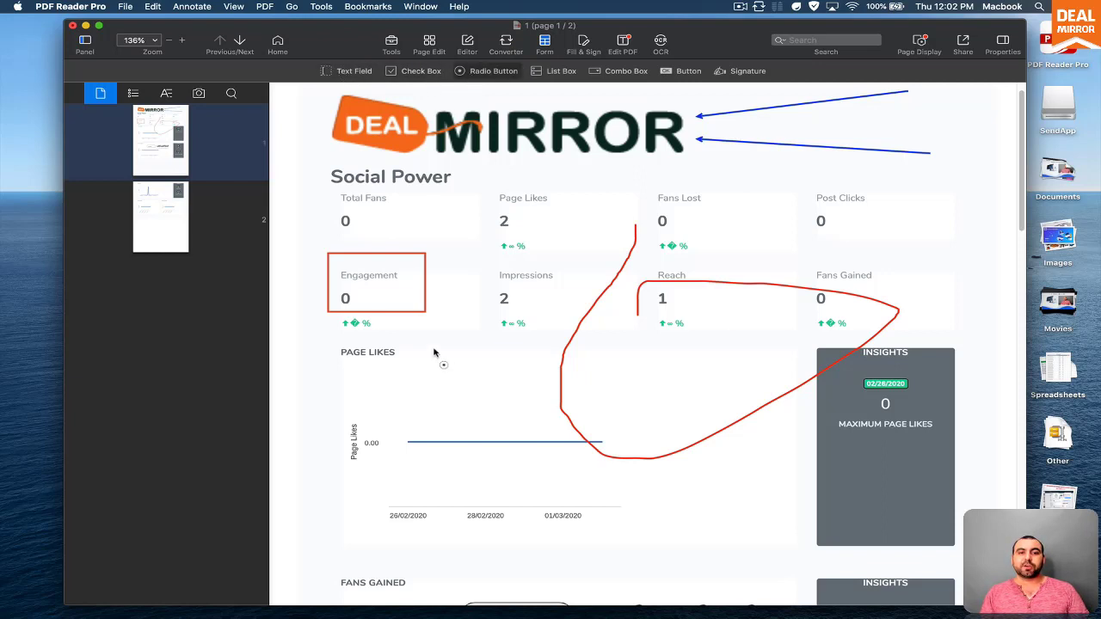
{"action": "left_click", "coordinate": [359, 402]}
{"action": "left_click_drag", "start_coordinate": [358, 402], "coordinate": [414, 396]}
- Draw a list box in Page Likes with the items yes and no
{"action": "left_click", "coordinate": [550, 72]}
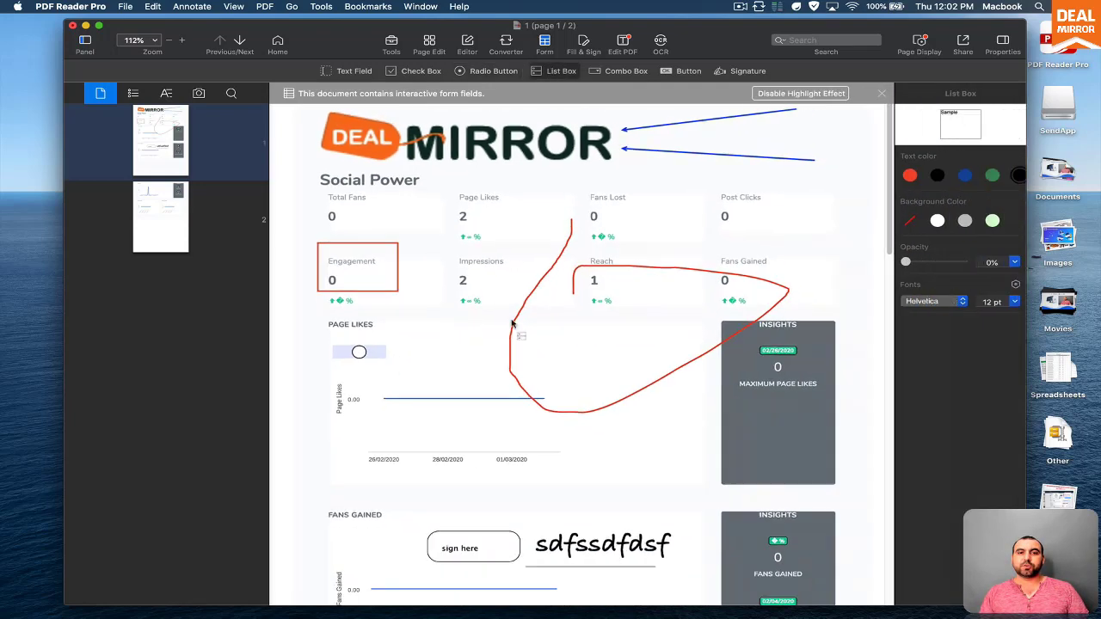
{"action": "left_click_drag", "start_coordinate": [402, 324], "coordinate": [478, 365]}
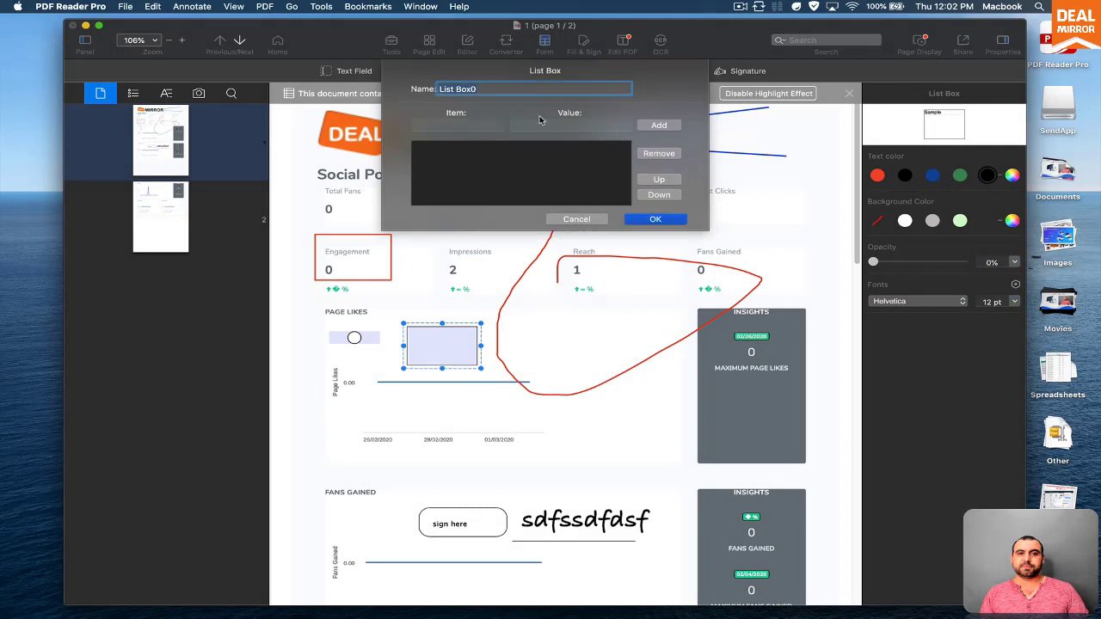
{"action": "left_click", "coordinate": [466, 125]}
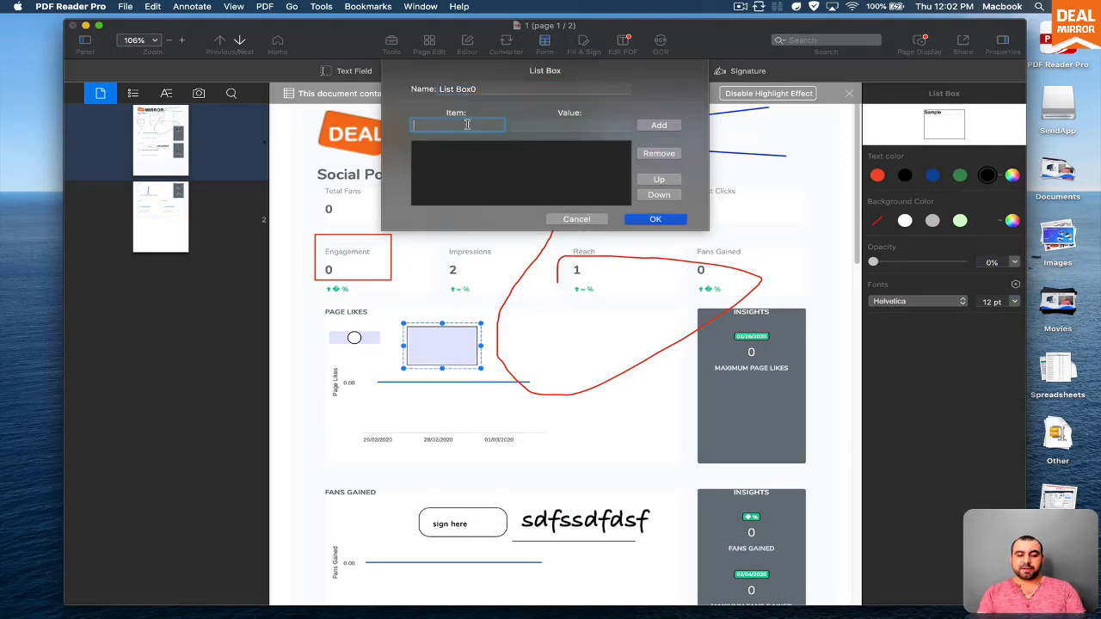
{"action": "type", "text": "yes"}
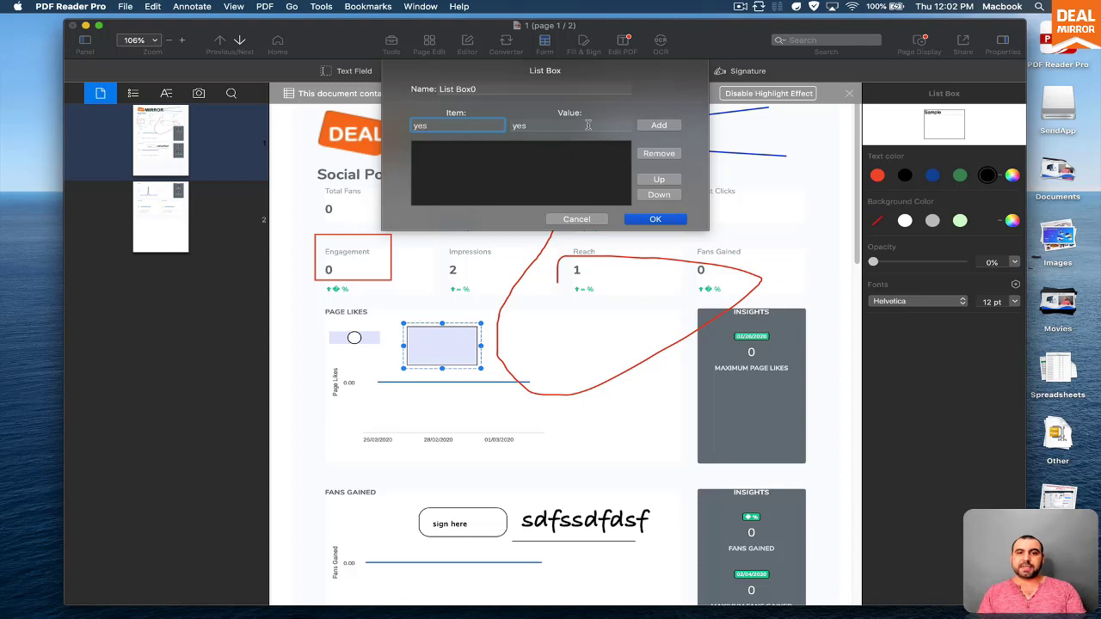
{"action": "left_click", "coordinate": [647, 126]}
{"action": "type", "text": "no"}
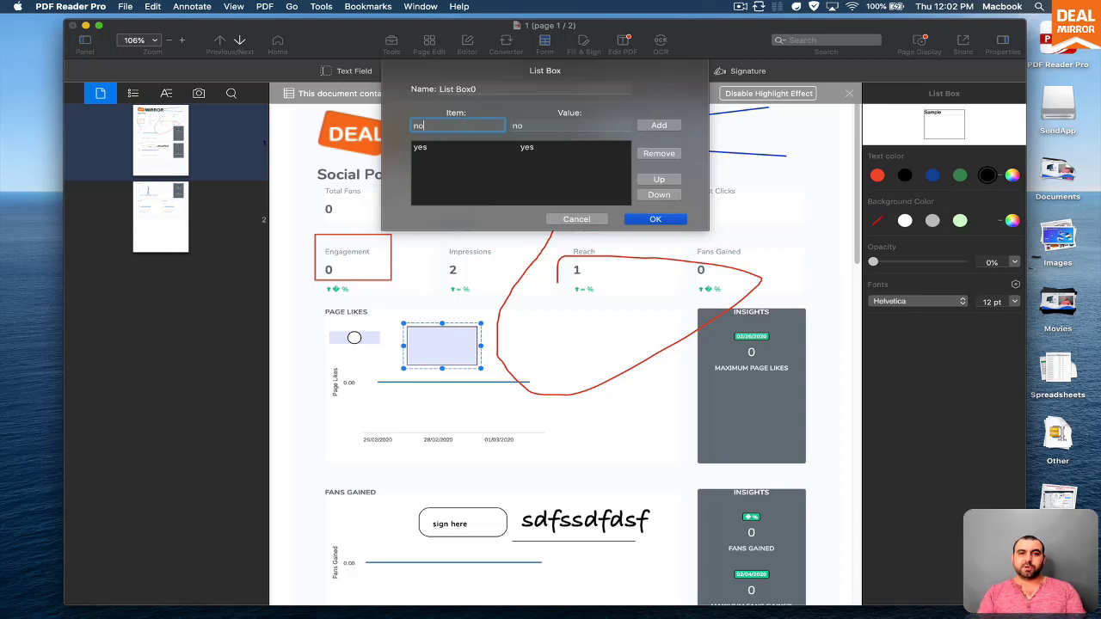
{"action": "left_click", "coordinate": [658, 126]}
{"action": "left_click", "coordinate": [653, 219]}
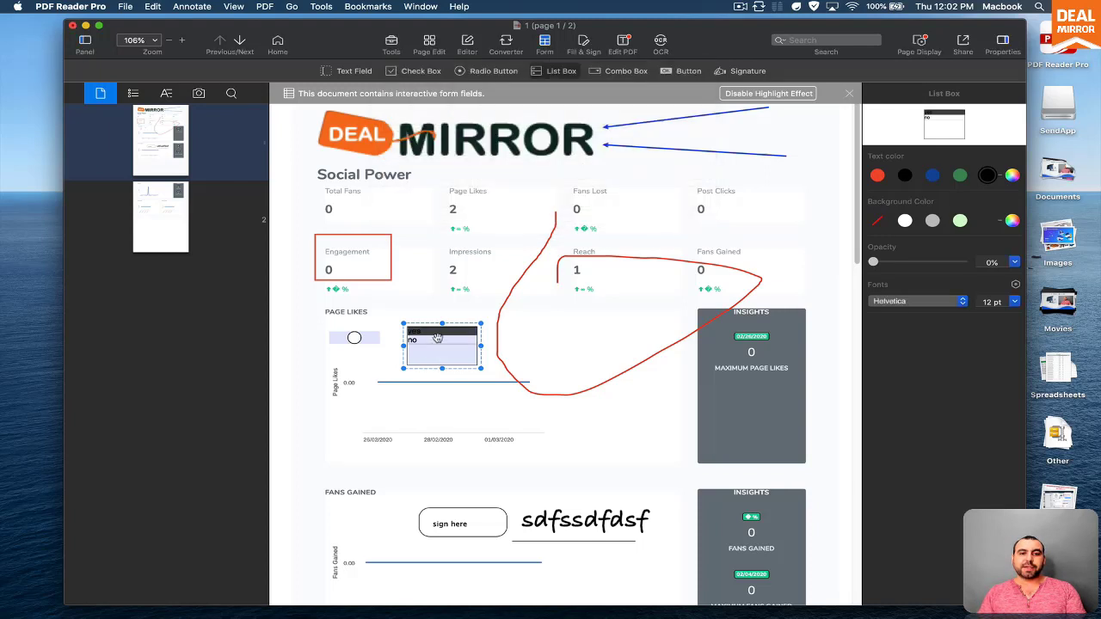
{"action": "left_click_drag", "start_coordinate": [438, 338], "coordinate": [421, 334]}
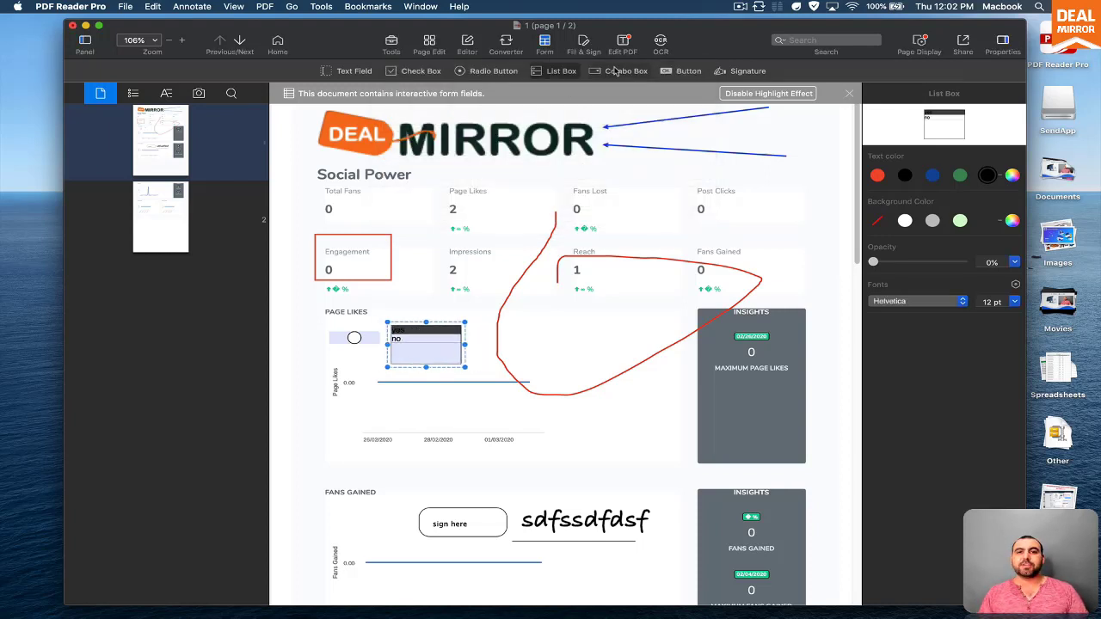
- Draw a signature field and move it into the empty area below the Fans Gained chart
{"action": "left_click", "coordinate": [733, 75]}
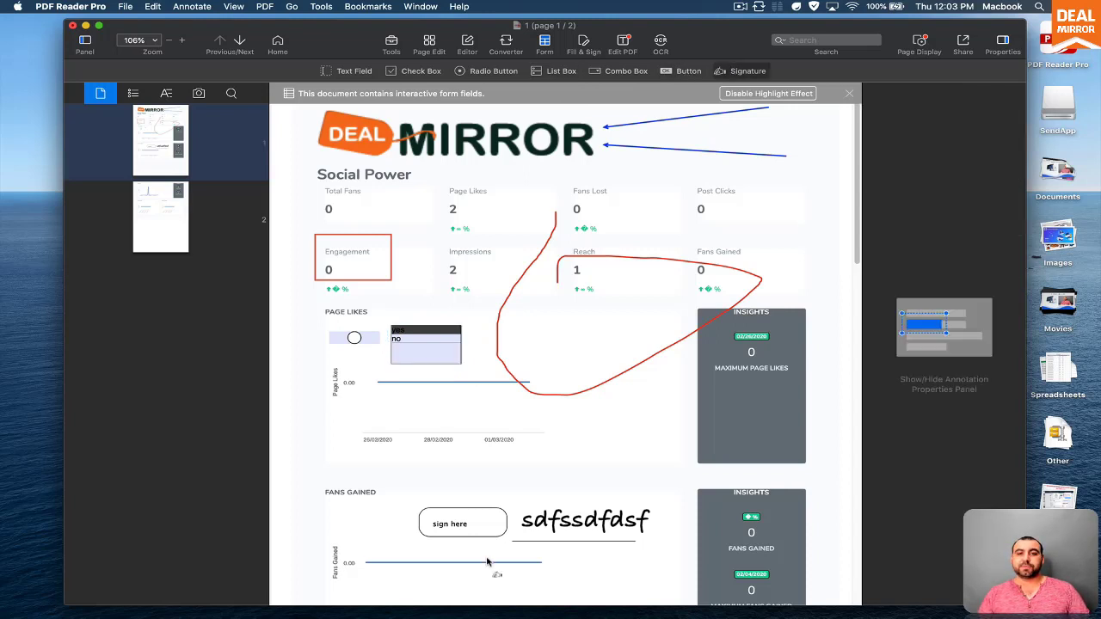
{"action": "mouse_move", "coordinate": [366, 401]}
{"action": "left_mouse_down"}
{"action": "mouse_move", "coordinate": [622, 439]}
{"action": "mouse_move", "coordinate": [634, 470]}
{"action": "left_mouse_up"}
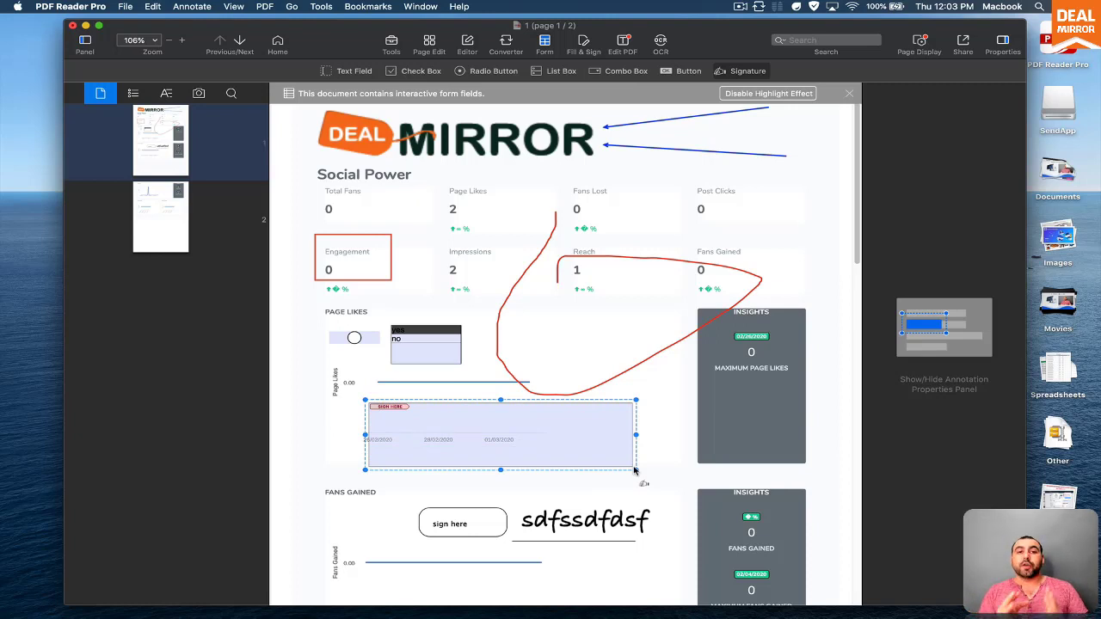
{"action": "mouse_move", "coordinate": [485, 434]}
{"action": "left_mouse_down"}
{"action": "mouse_move", "coordinate": [470, 424]}
{"action": "mouse_move", "coordinate": [458, 472]}
{"action": "mouse_move", "coordinate": [493, 544]}
{"action": "left_mouse_up"}
{"action": "scroll", "coordinate": [494, 544], "scroll_direction": "down", "scroll_amount": 5}
{"action": "left_click_drag", "start_coordinate": [464, 262], "coordinate": [485, 474]}
{"action": "left_click", "coordinate": [752, 490]}
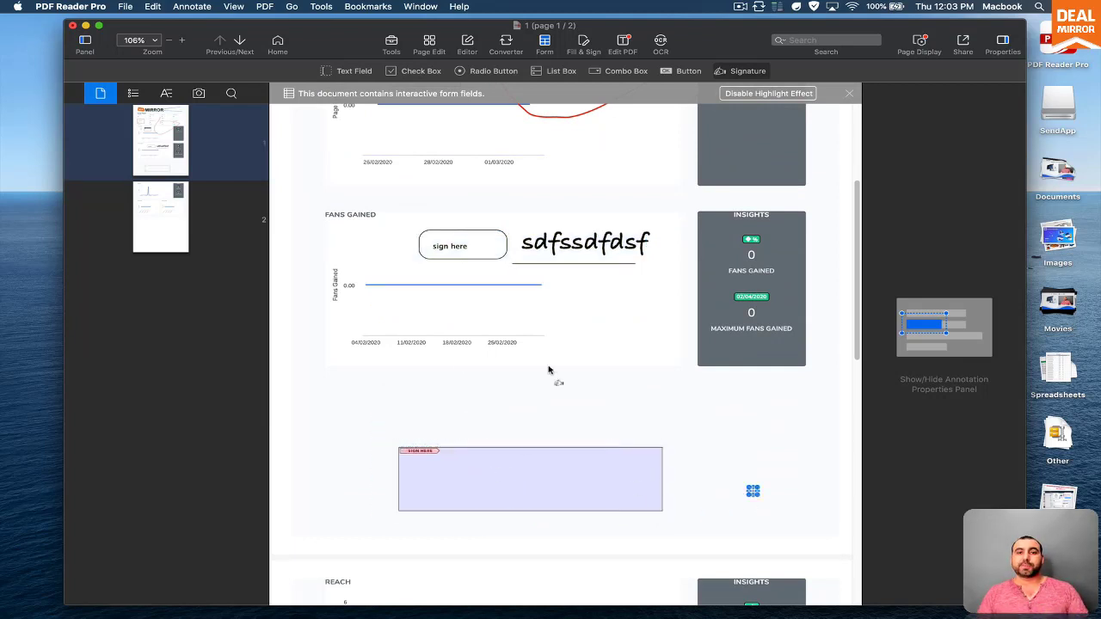
{"action": "left_click", "coordinate": [582, 45]}
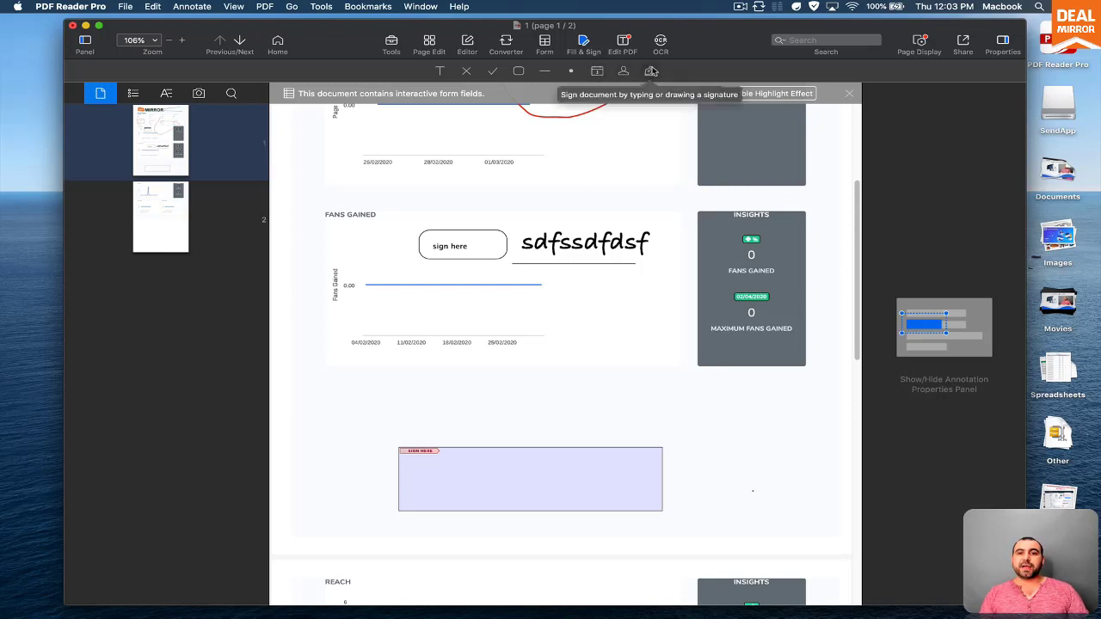
- Stamp the date 26 Mar 2020 centred just below the Fans Gained chart
{"action": "left_click", "coordinate": [597, 70]}
{"action": "left_click", "coordinate": [420, 393]}
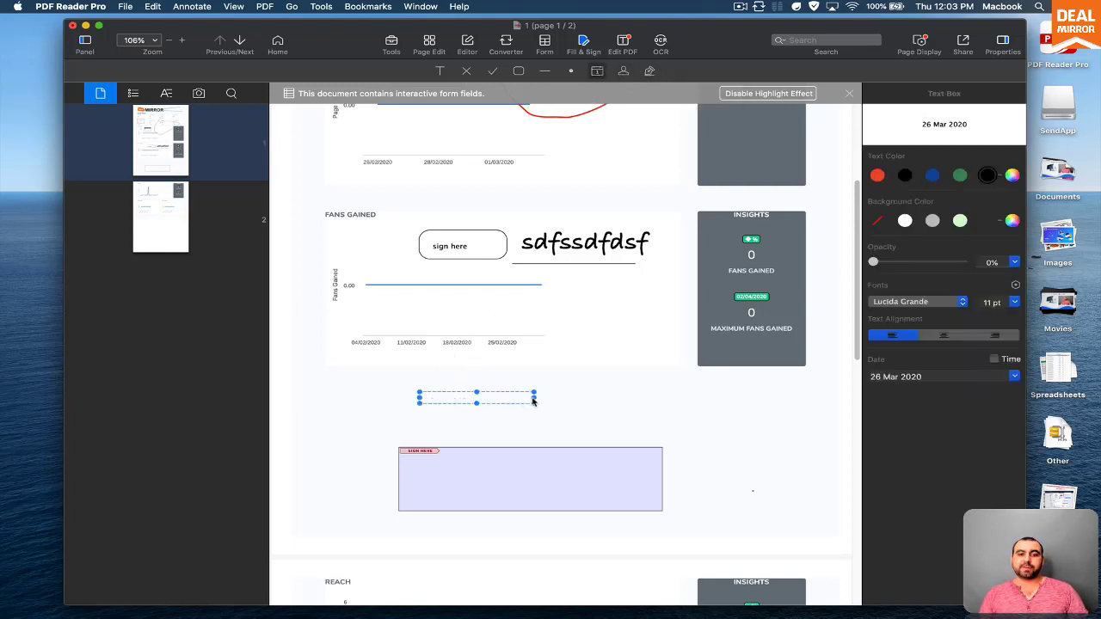
{"action": "left_click", "coordinate": [595, 407]}
{"action": "left_click_drag", "start_coordinate": [597, 410], "coordinate": [519, 386]}
{"action": "left_click", "coordinate": [517, 394]}
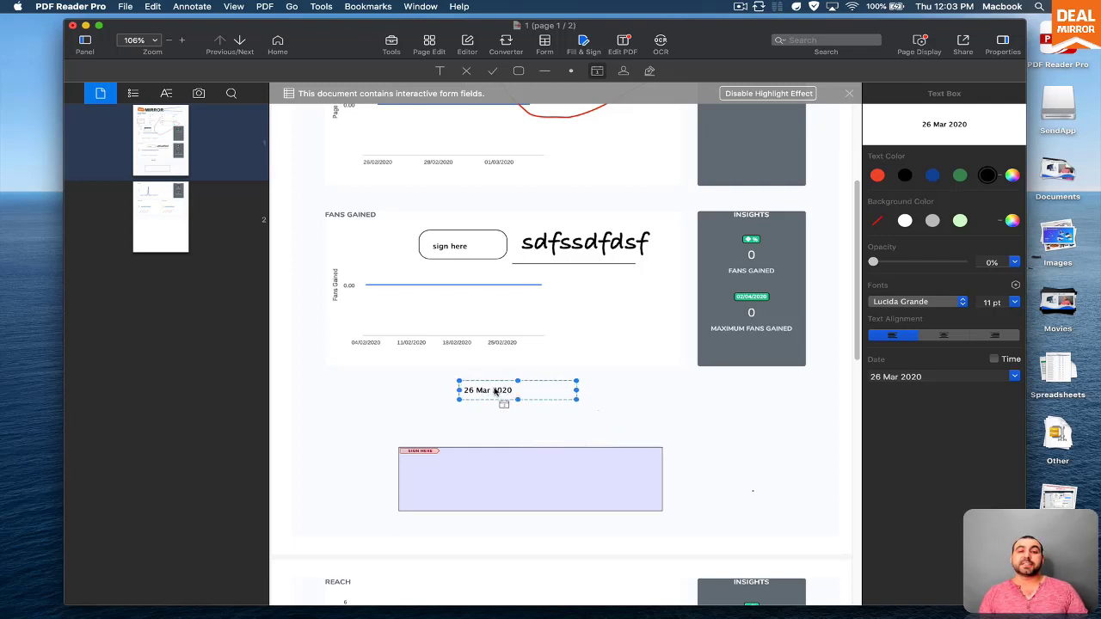
- Enter Edit PDF mode, scroll down the page, and exit it again
{"action": "left_click", "coordinate": [622, 43]}
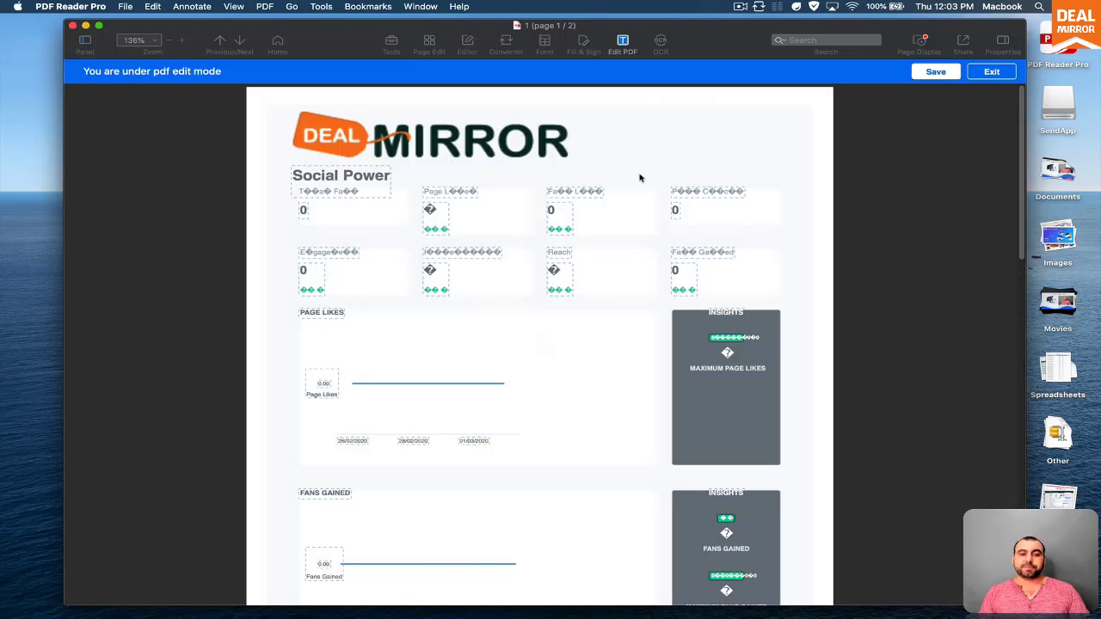
{"action": "scroll", "coordinate": [587, 221], "scroll_direction": "down", "scroll_amount": 5}
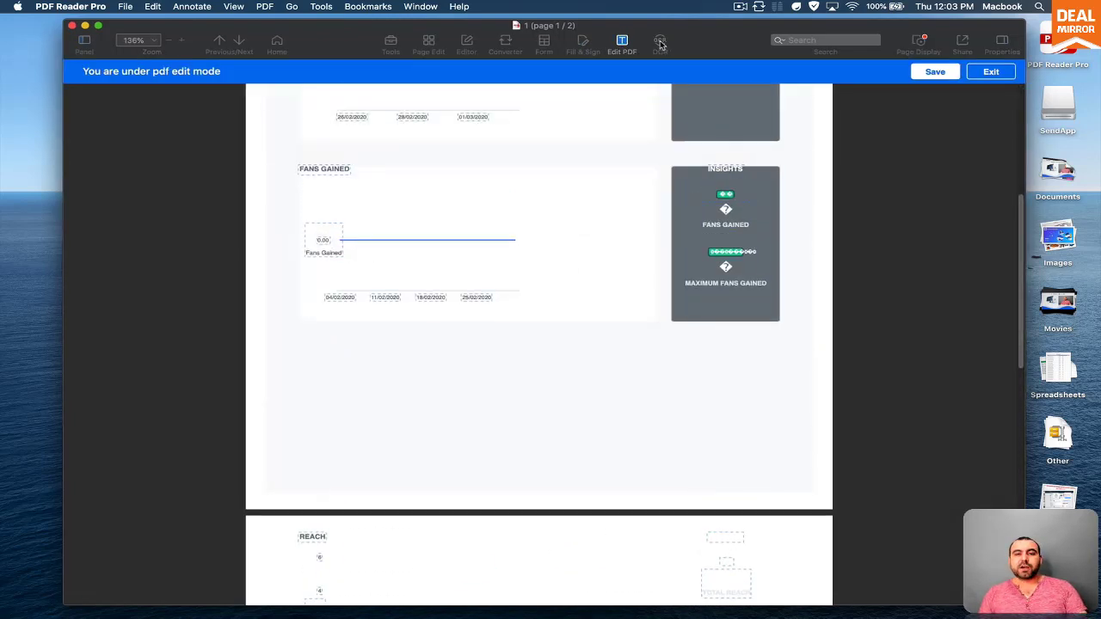
{"action": "left_click", "coordinate": [991, 71]}
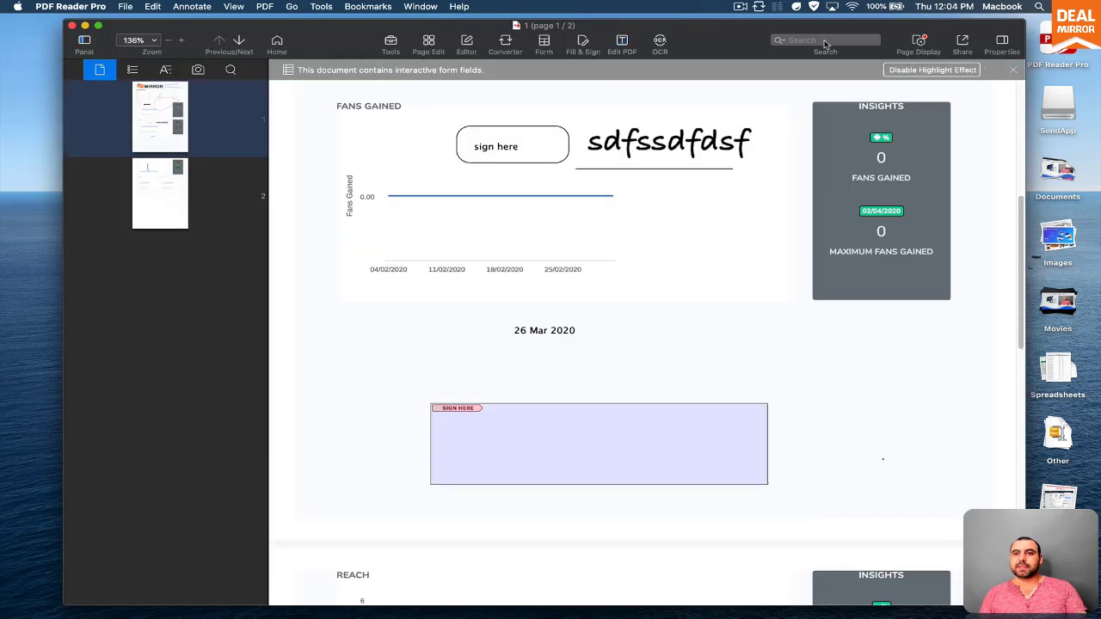
- Run text recognition on page 2 of the document
{"action": "left_click", "coordinate": [660, 43]}
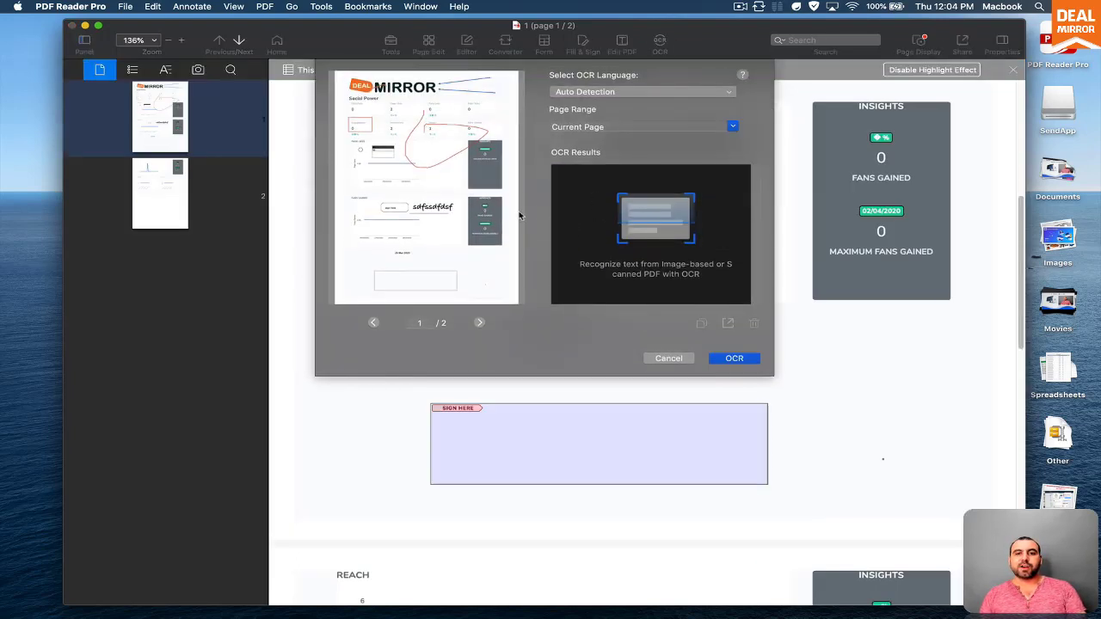
{"action": "left_click", "coordinate": [480, 322]}
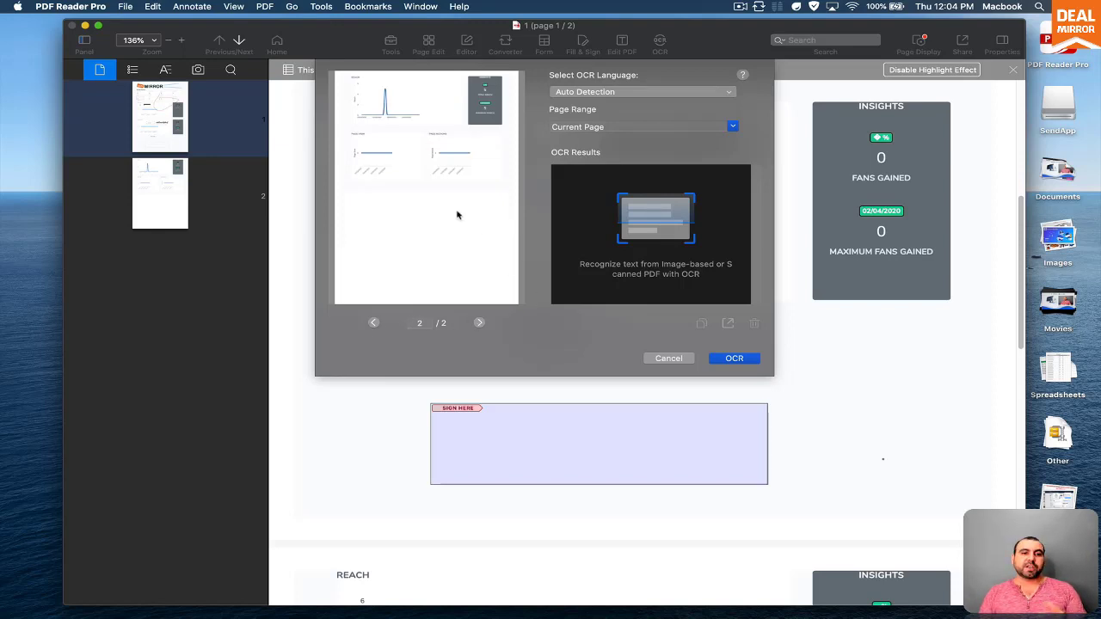
{"action": "left_click", "coordinate": [733, 359]}
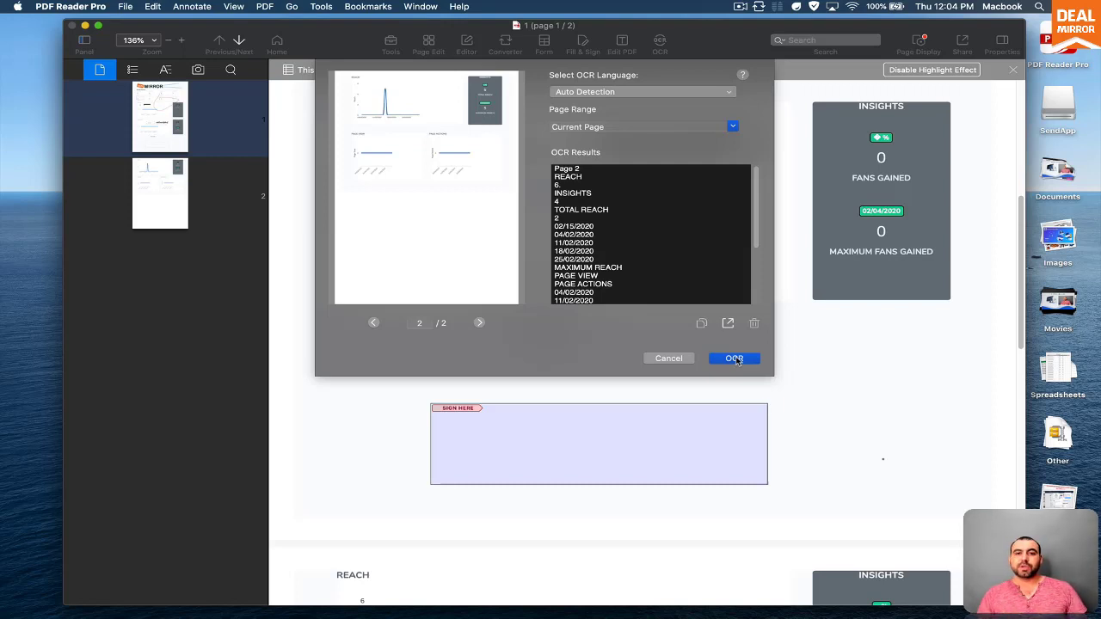
- Select recognised lines from REACH through PAGE ACTIONS and the five date lines, then close the window
{"action": "left_click_drag", "start_coordinate": [577, 177], "coordinate": [592, 249]}
{"action": "left_click", "coordinate": [636, 246]}
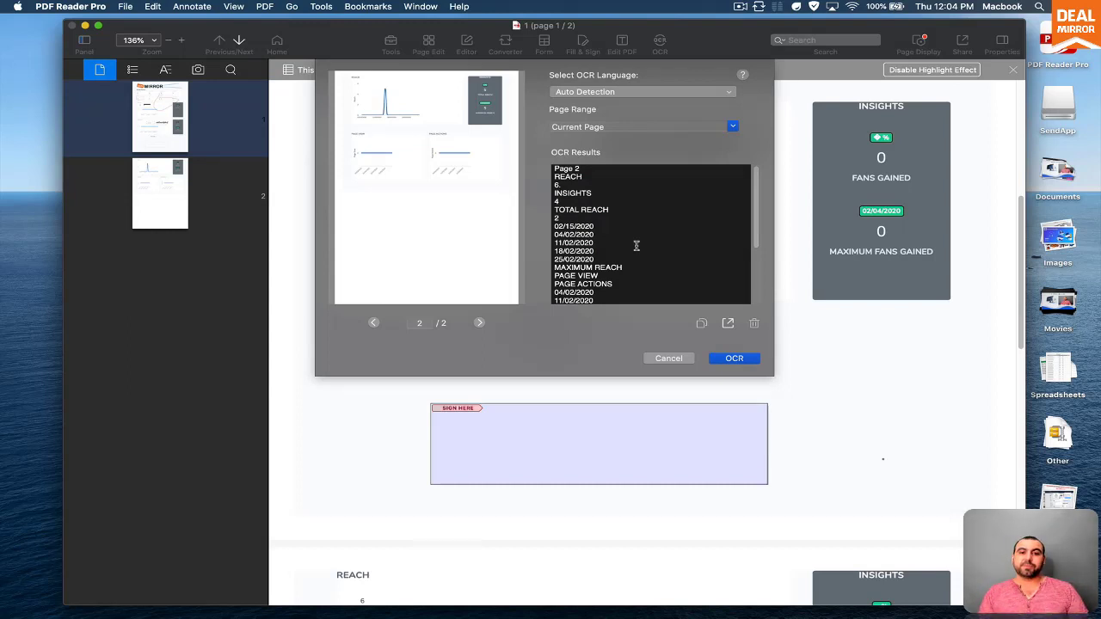
{"action": "left_click_drag", "start_coordinate": [558, 174], "coordinate": [607, 237]}
{"action": "left_click", "coordinate": [585, 284]}
{"action": "double_click", "coordinate": [657, 283]}
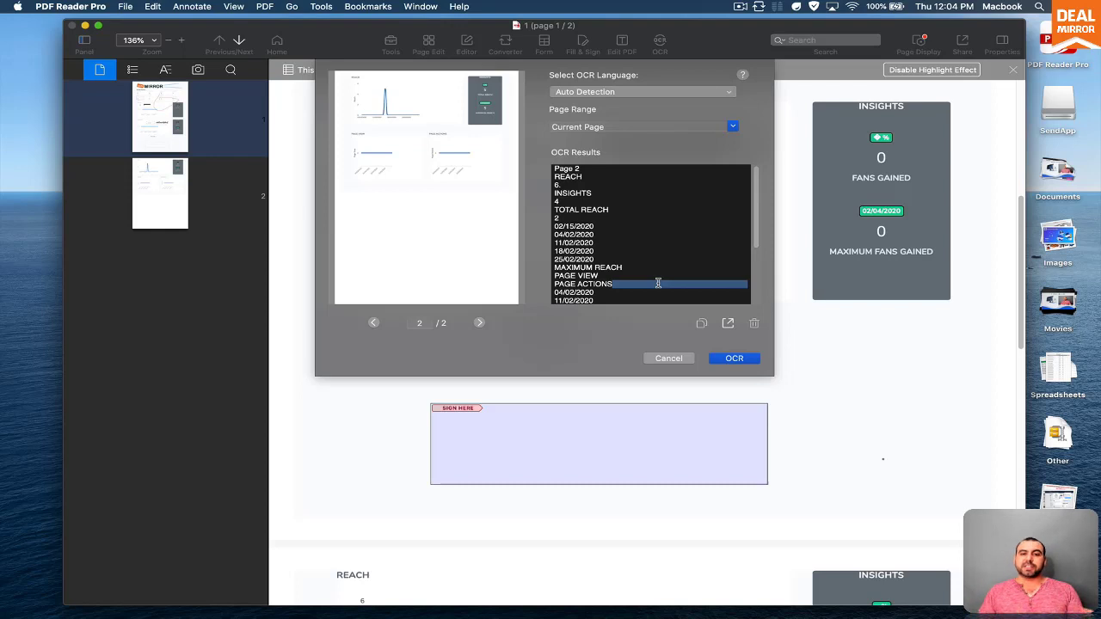
{"action": "left_click_drag", "start_coordinate": [556, 225], "coordinate": [587, 267]}
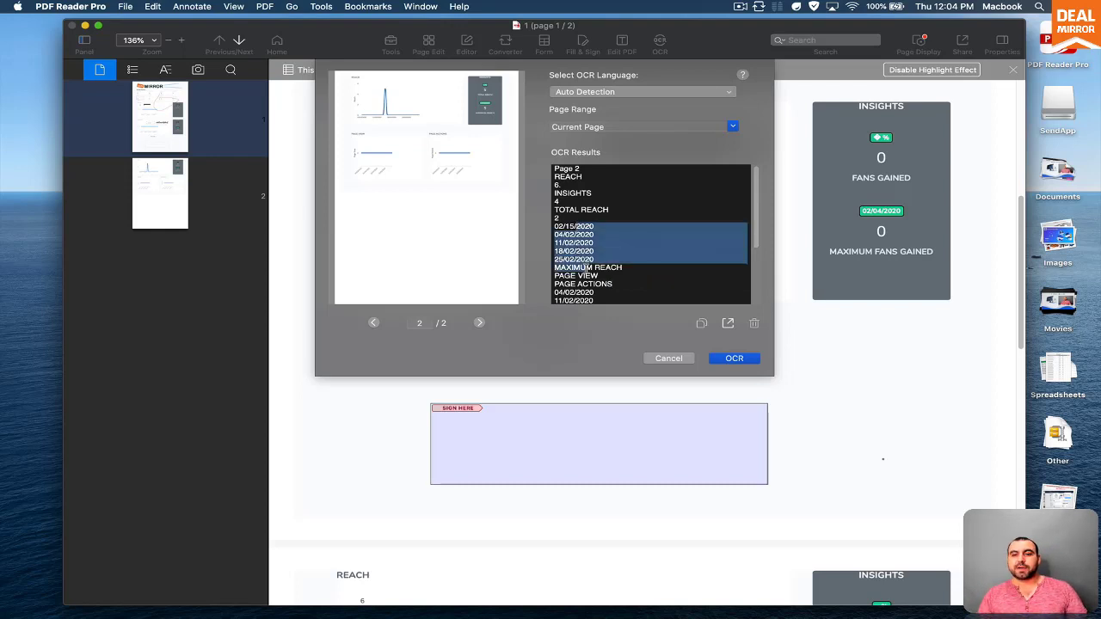
{"action": "left_click", "coordinate": [669, 358]}
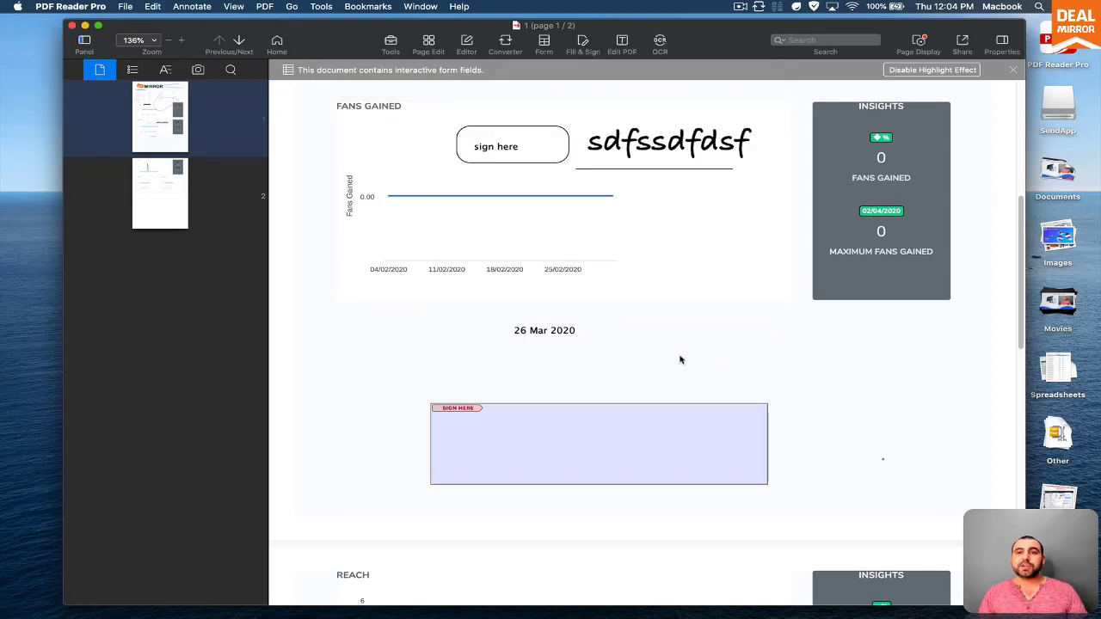